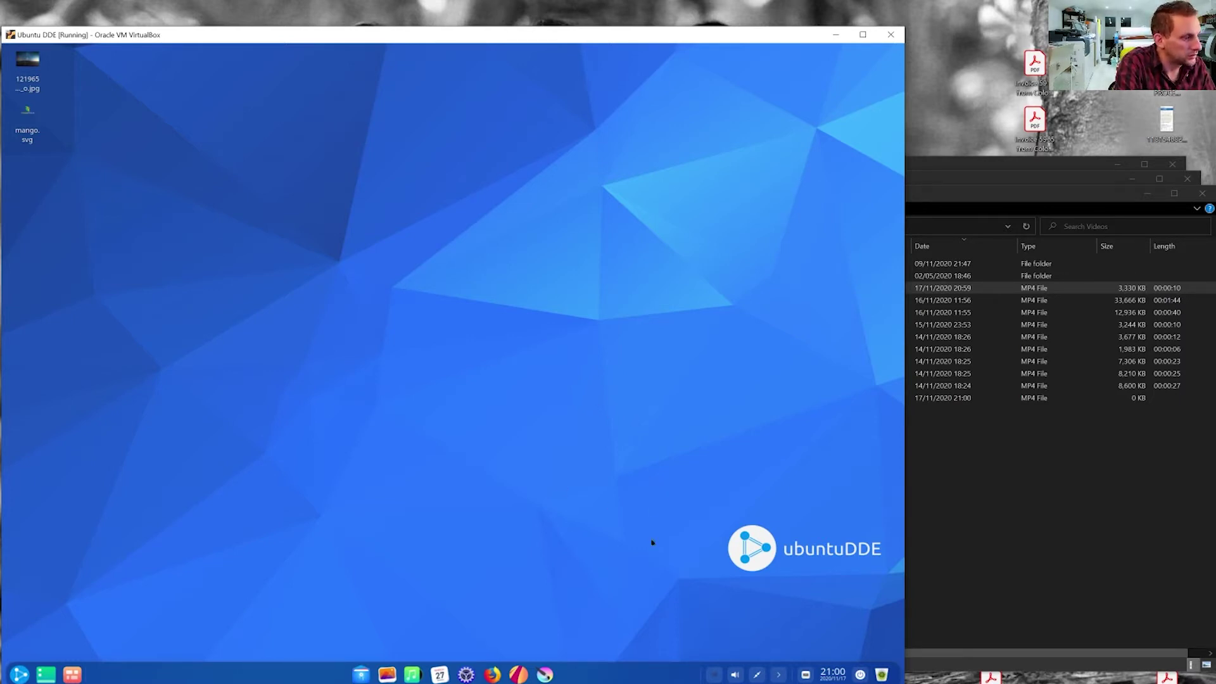
- Launch Krita and open the Milky Way night-sky jpg from the Desktop
left_click(546, 675)
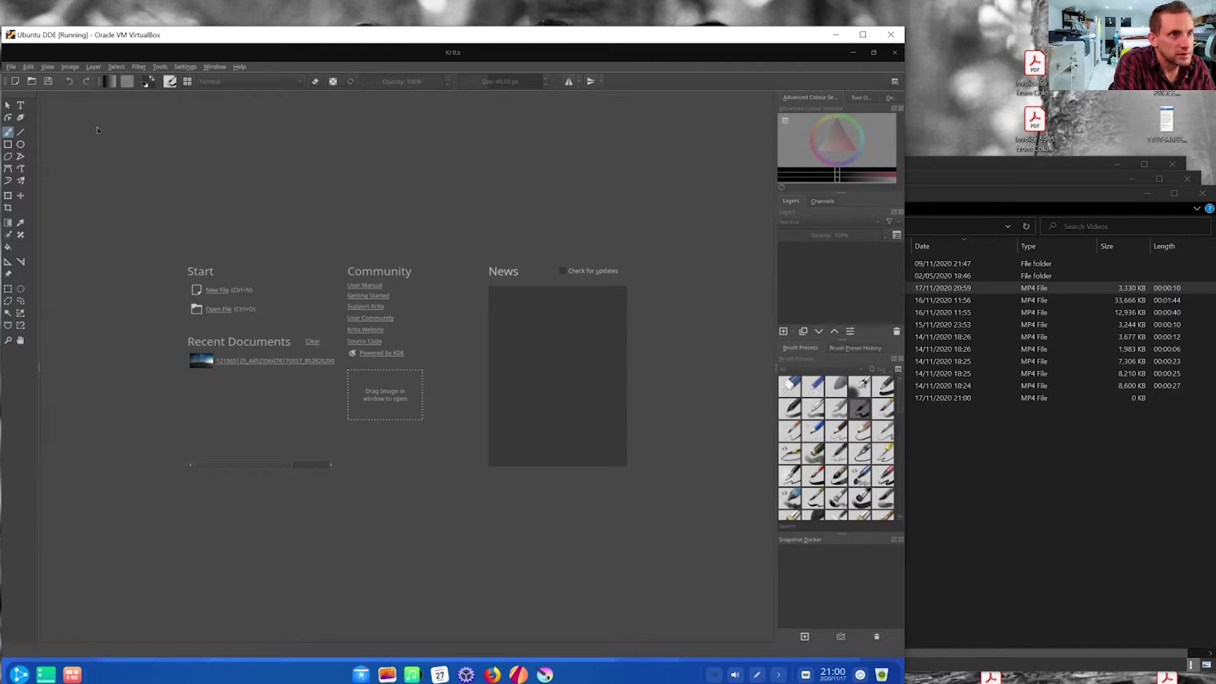
left_click(12, 67)
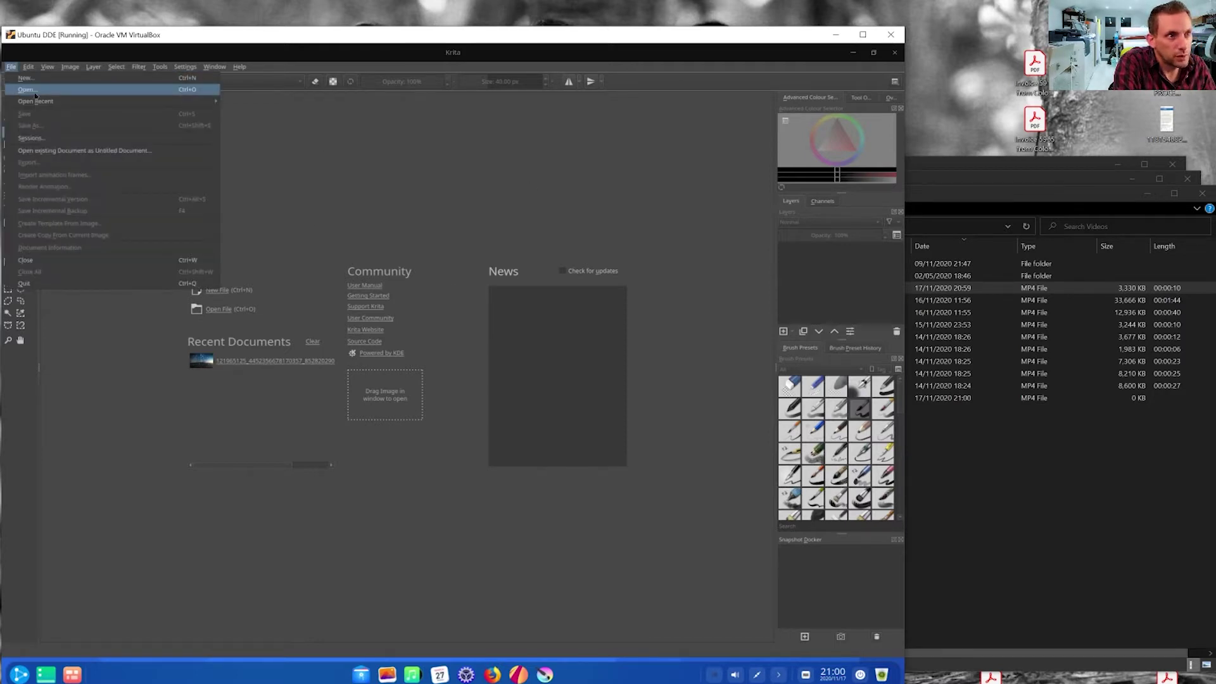
left_click(51, 88)
double_click(391, 279)
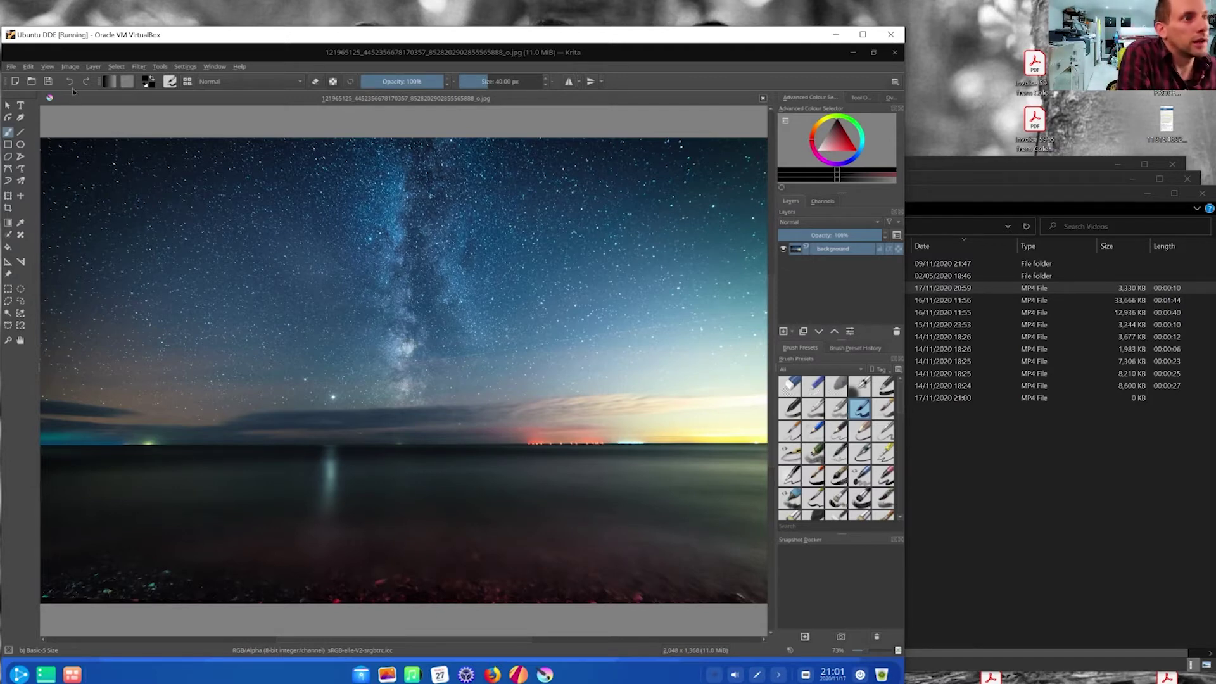
- Convert the photo's colour space to CMYK/Alpha 8-bit with the Chemical proof profile
left_click(70, 68)
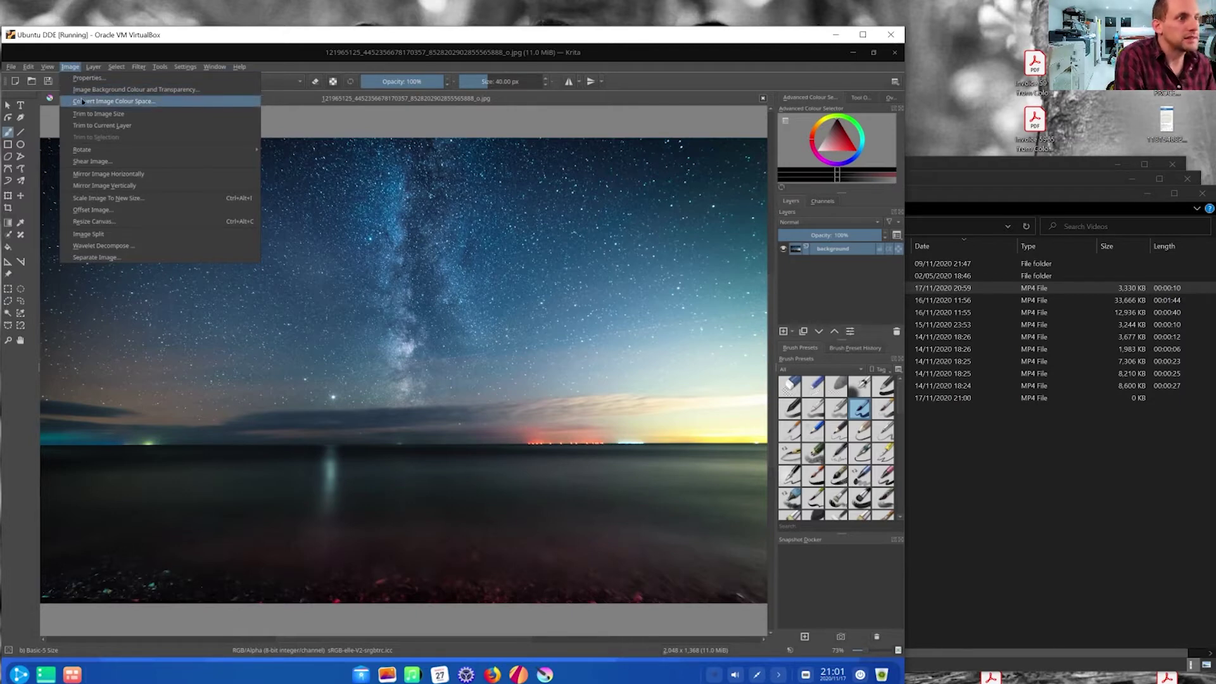
left_click(83, 102)
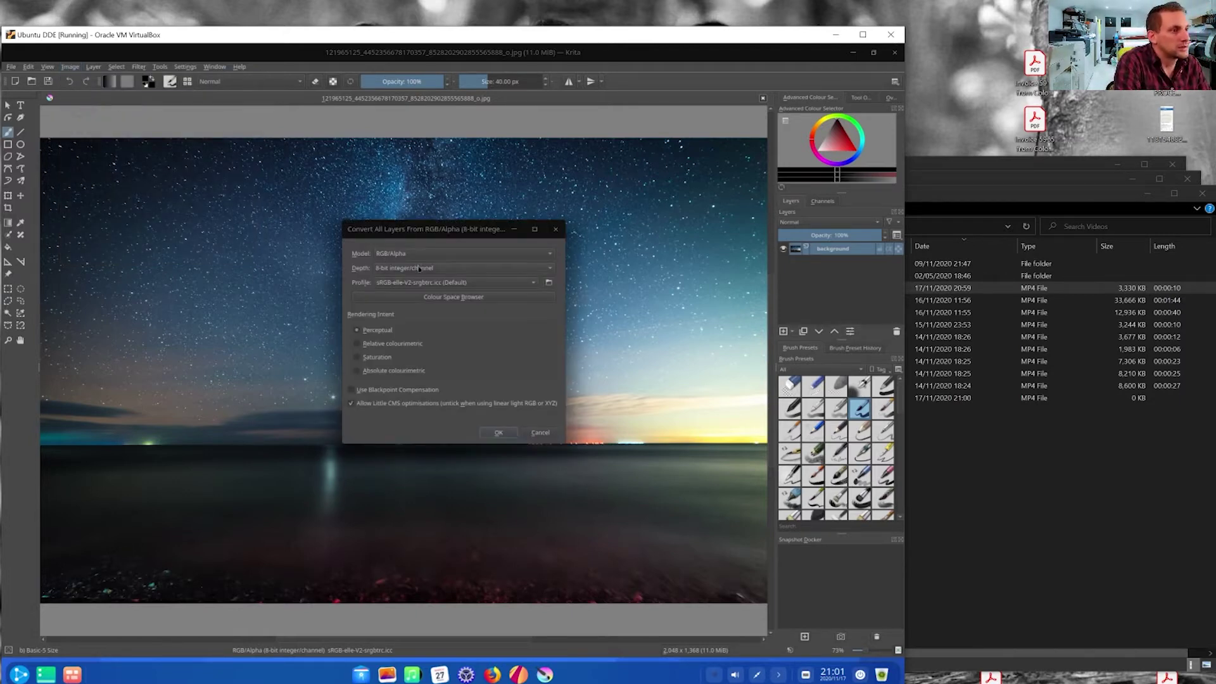
left_click(428, 254)
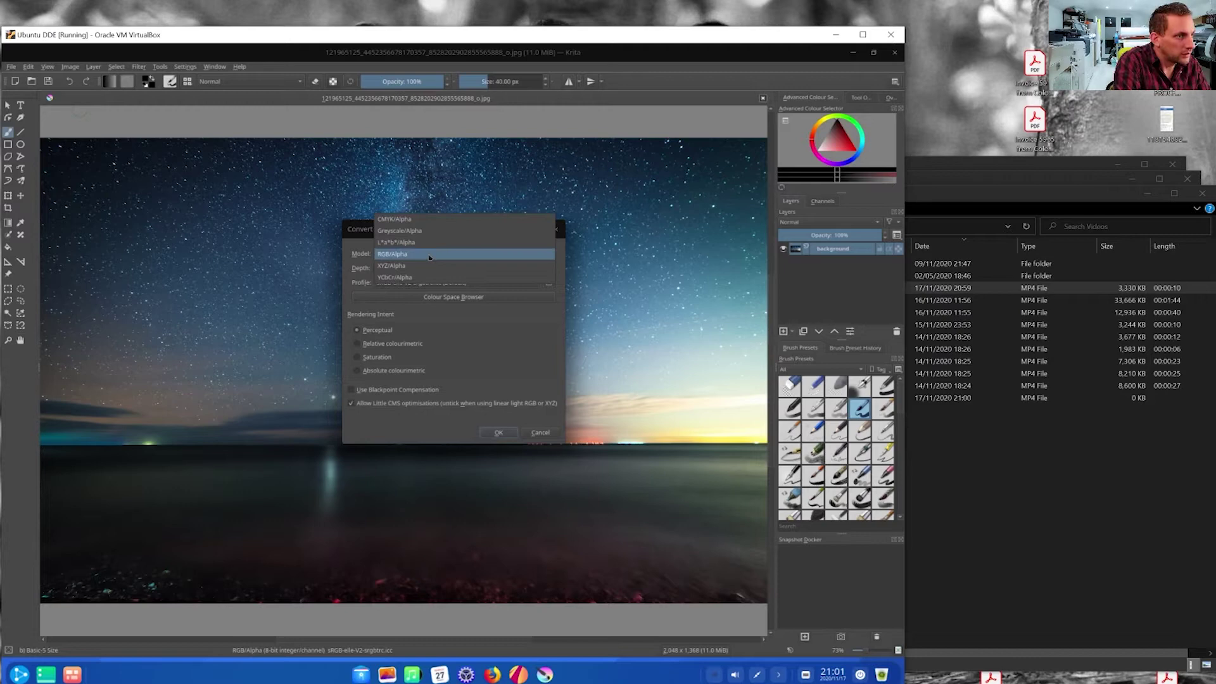
left_click(429, 219)
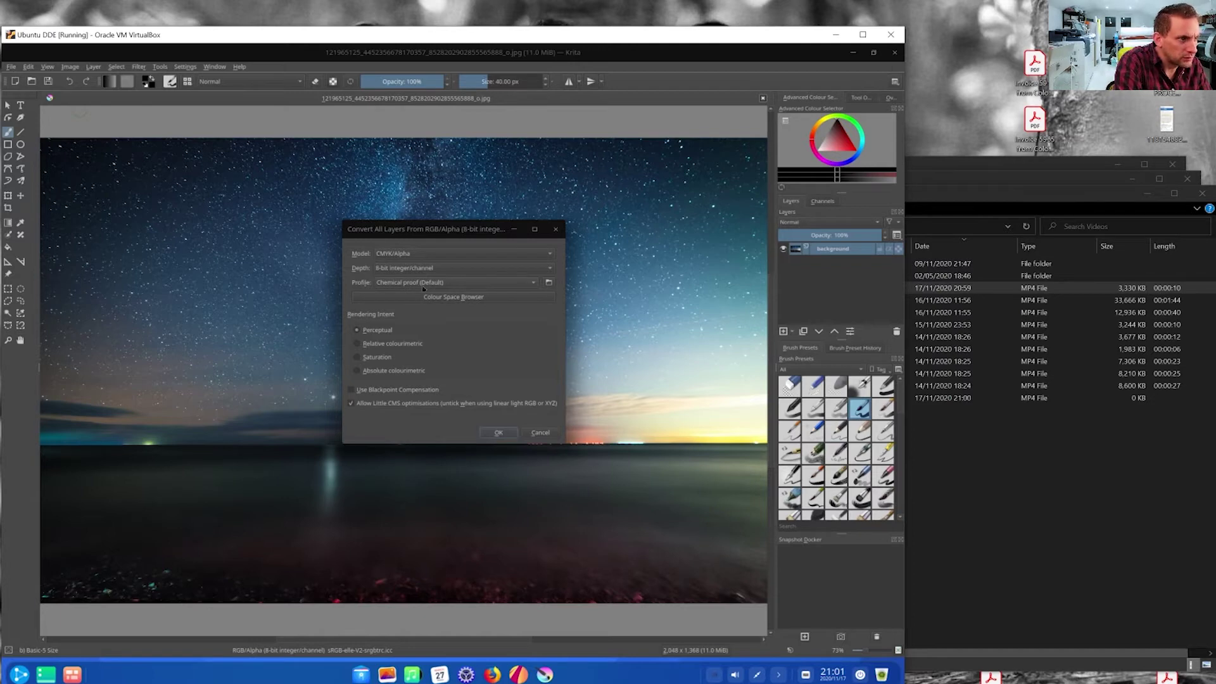
left_click(472, 299)
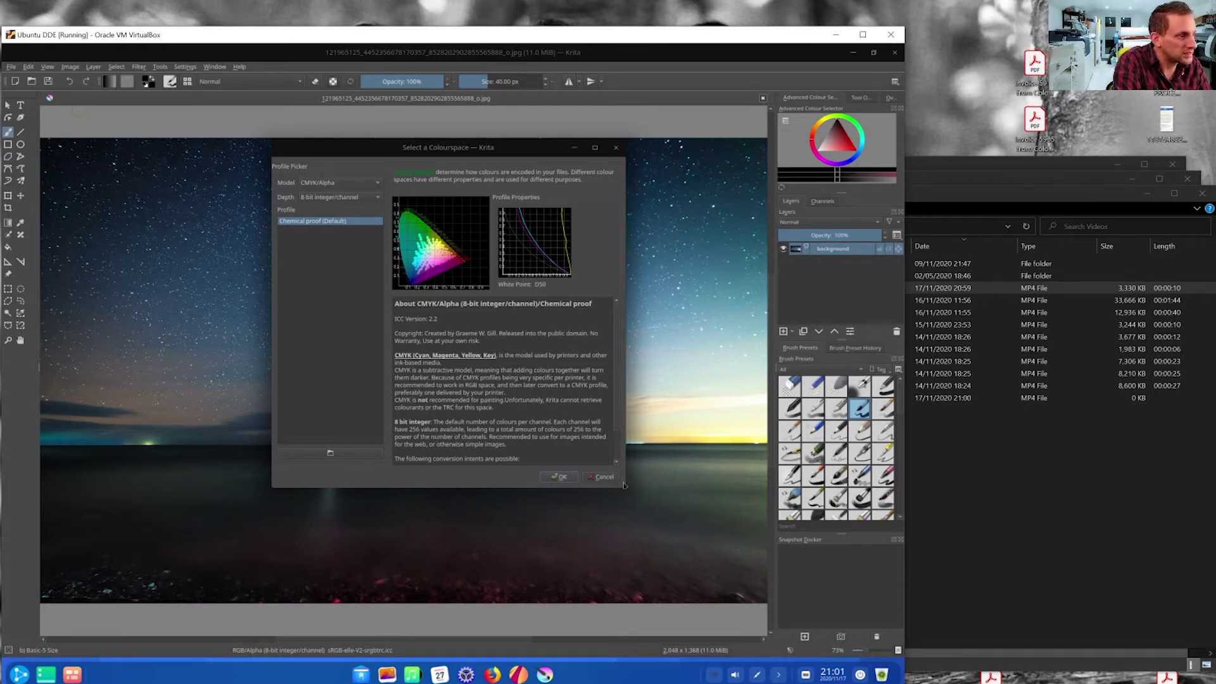
left_click(559, 476)
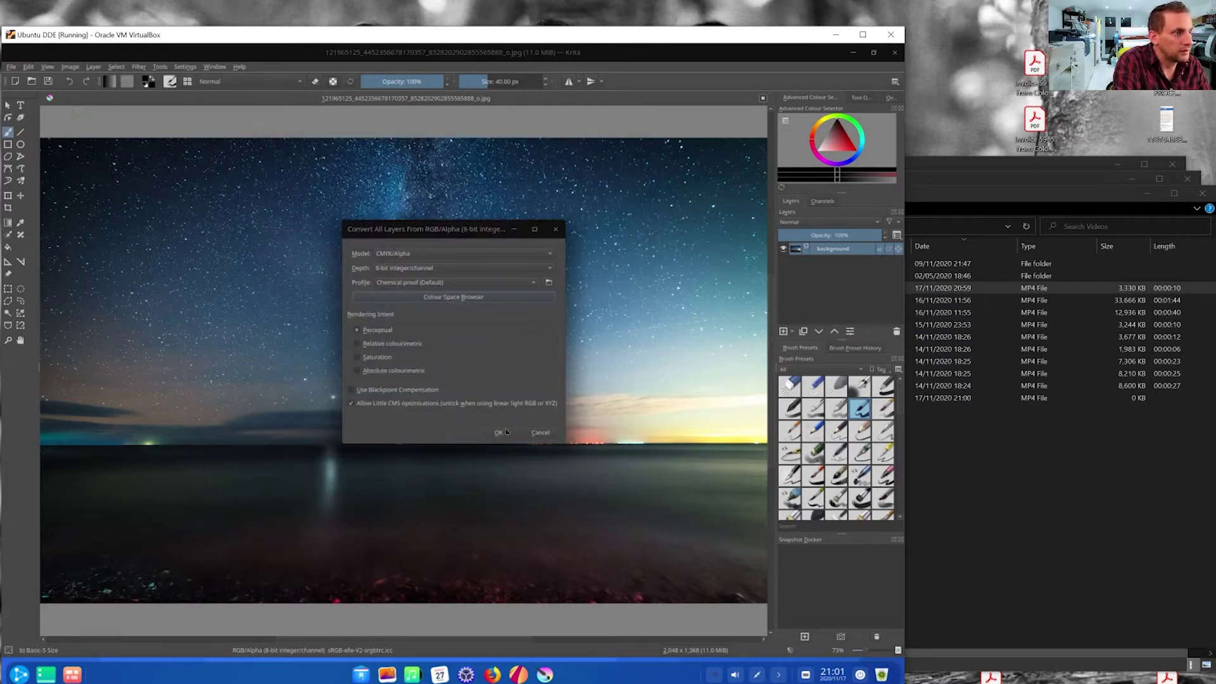
left_click(502, 434)
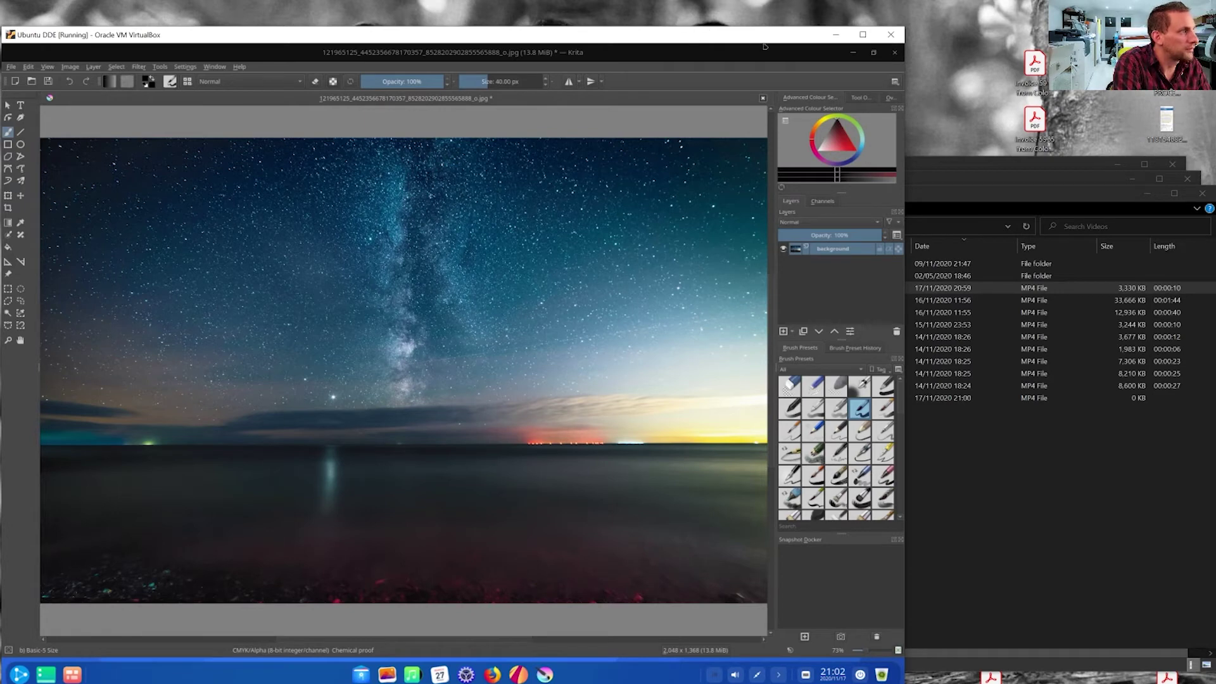
- Minimize Krita, bring Gravit Designer forward, and zoom in on the blank 85 × 55 page
left_click(853, 56)
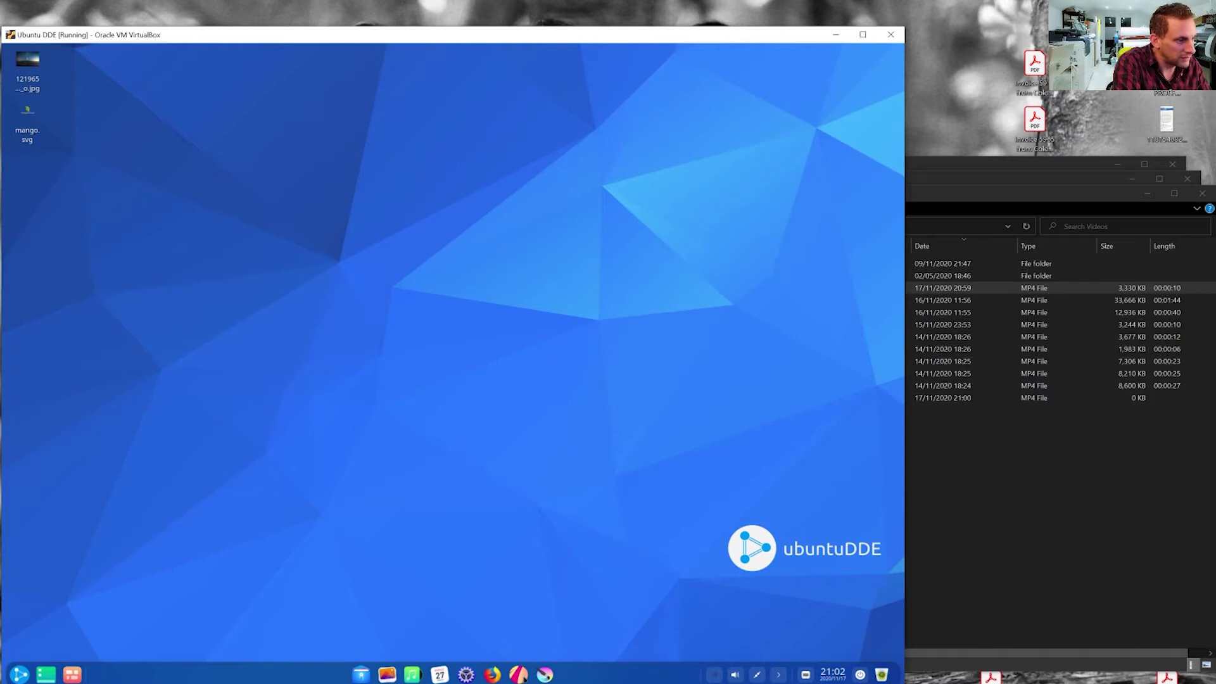
left_click(519, 675)
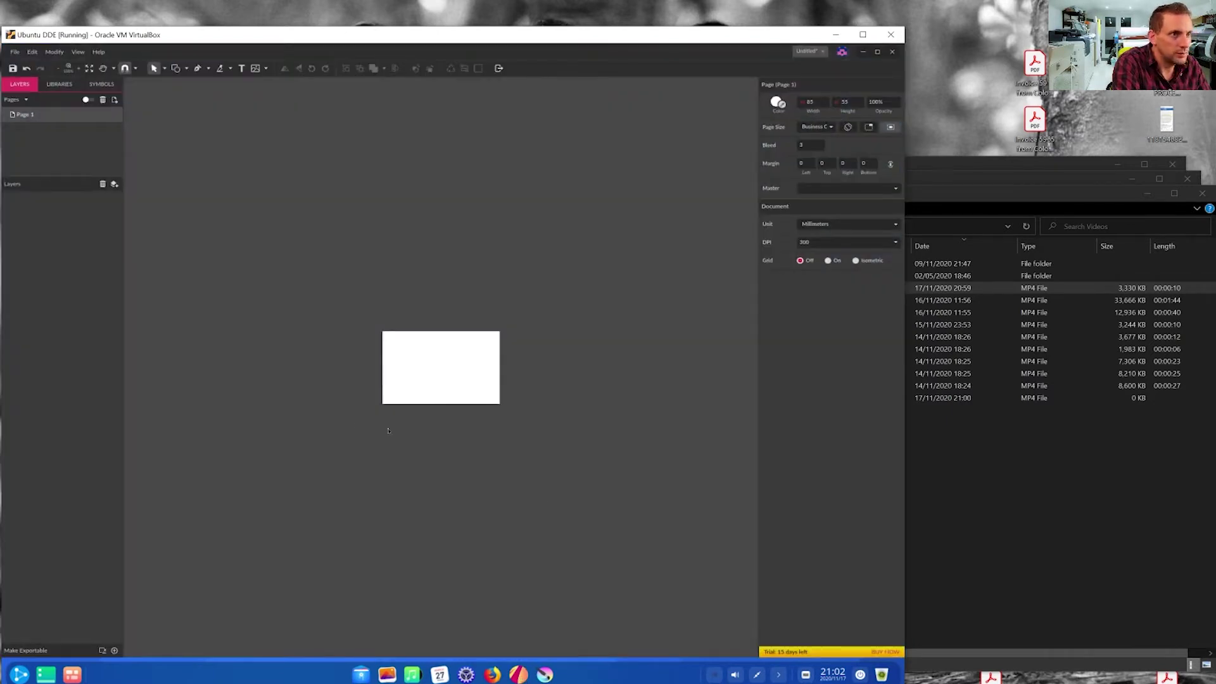
key("ctrl+plus")
key("ctrl+plus")
key("ctrl+plus")
key("ctrl+plus")
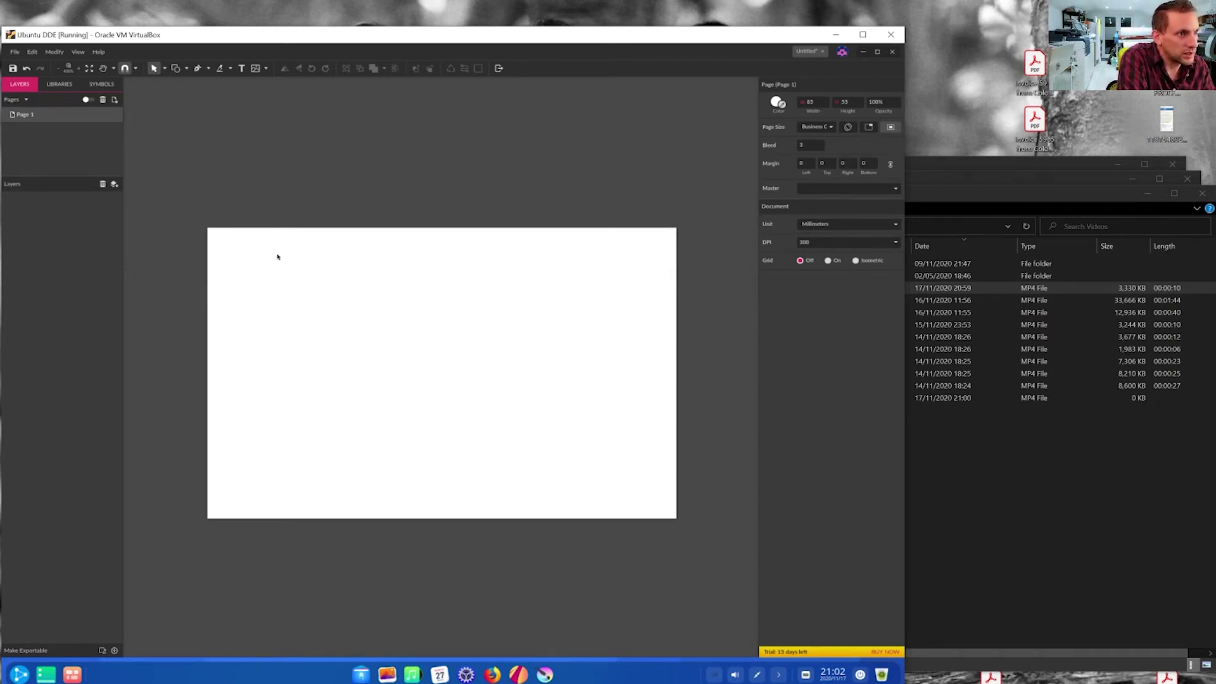
- Create a new design using the Print > Business Card page size
left_click(14, 55)
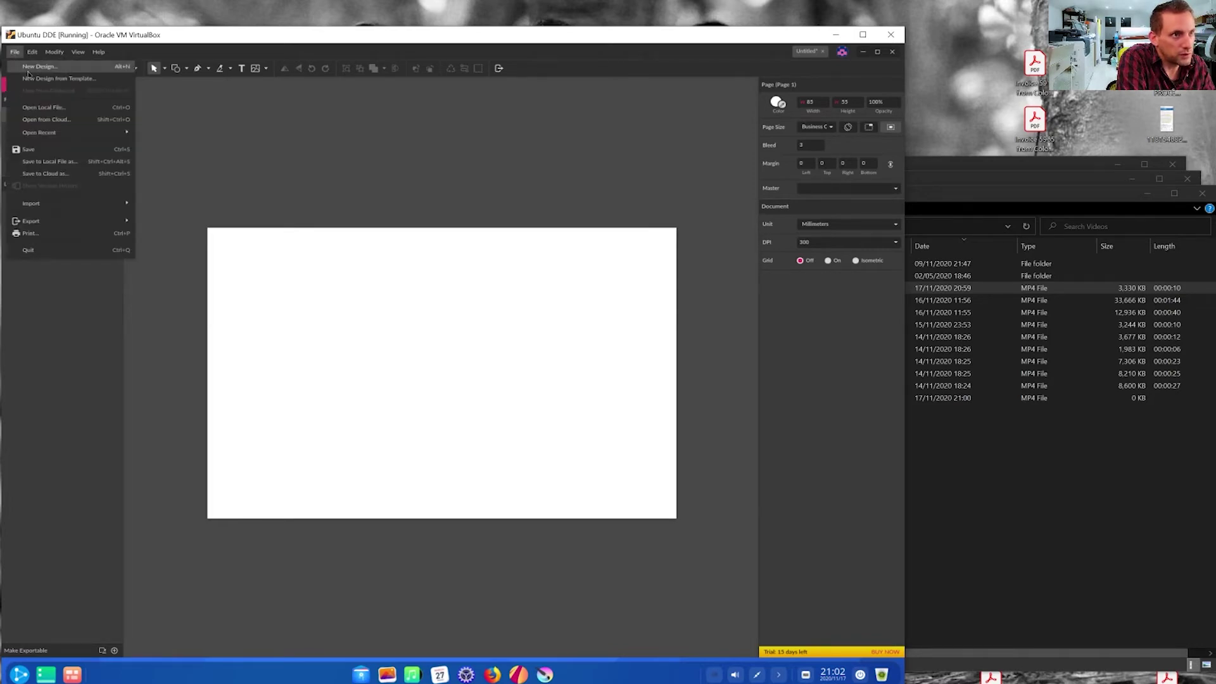
left_click(28, 67)
left_click(428, 326)
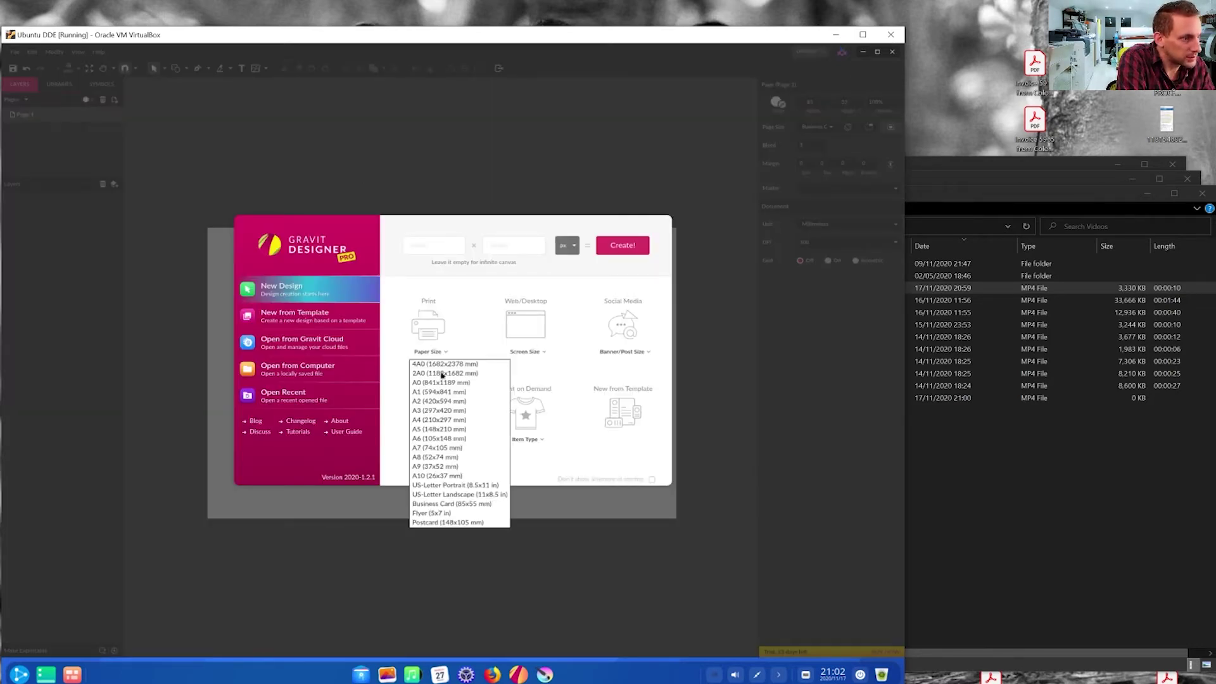
left_click(490, 504)
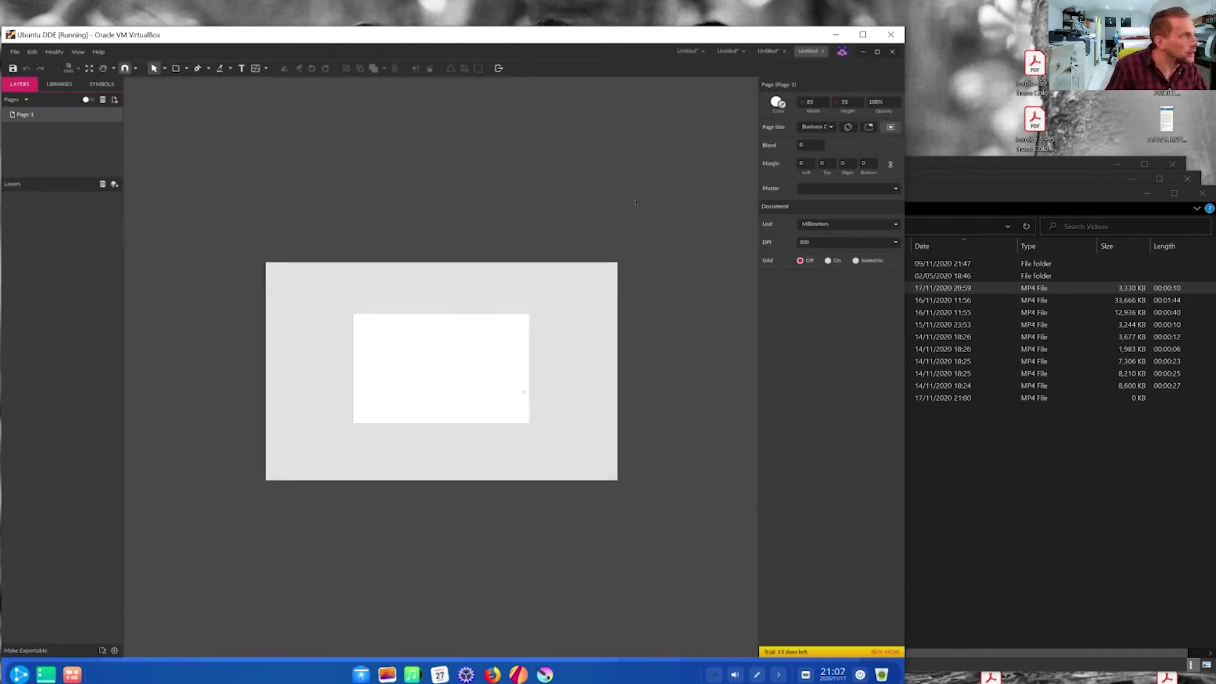
- Give the page a 3 mm bleed and 4 mm margins on all sides
left_click(815, 145)
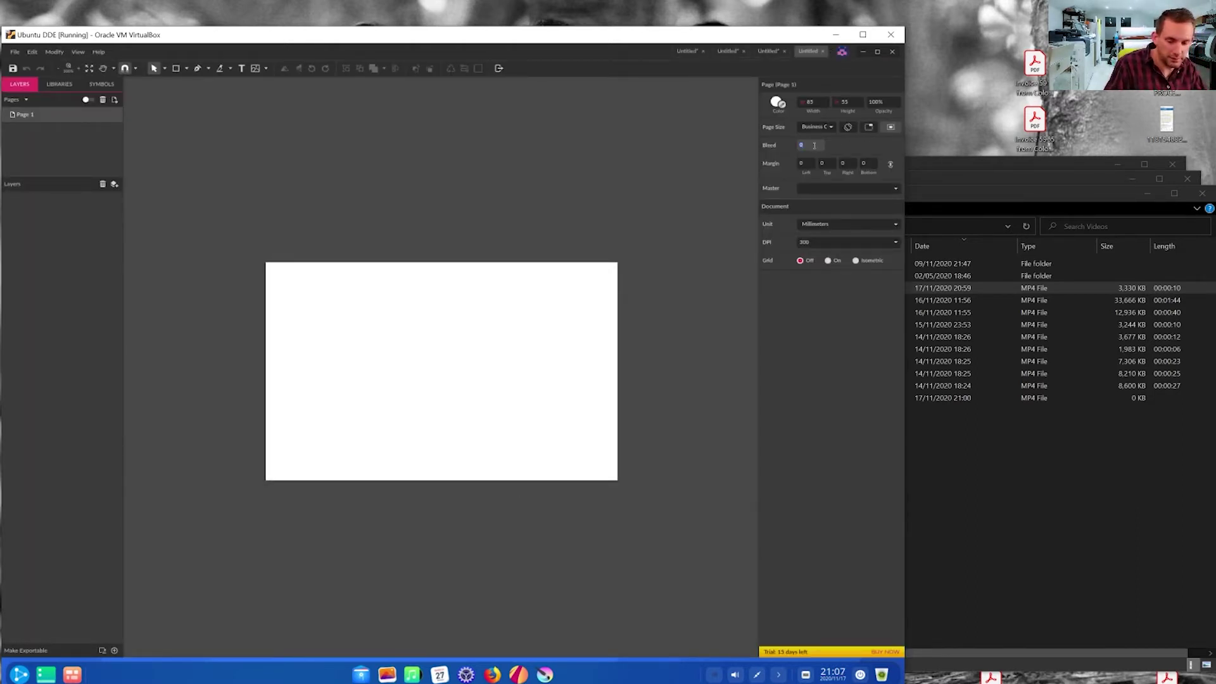
type("3")
key("Return")
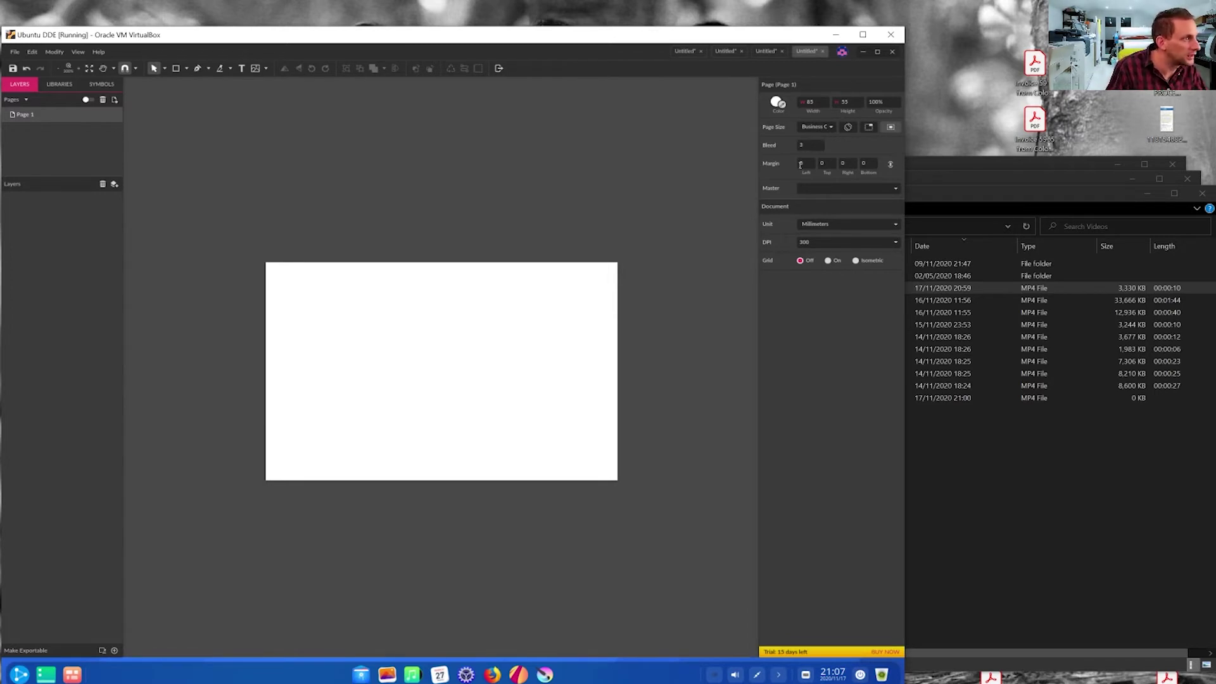
left_click(811, 163)
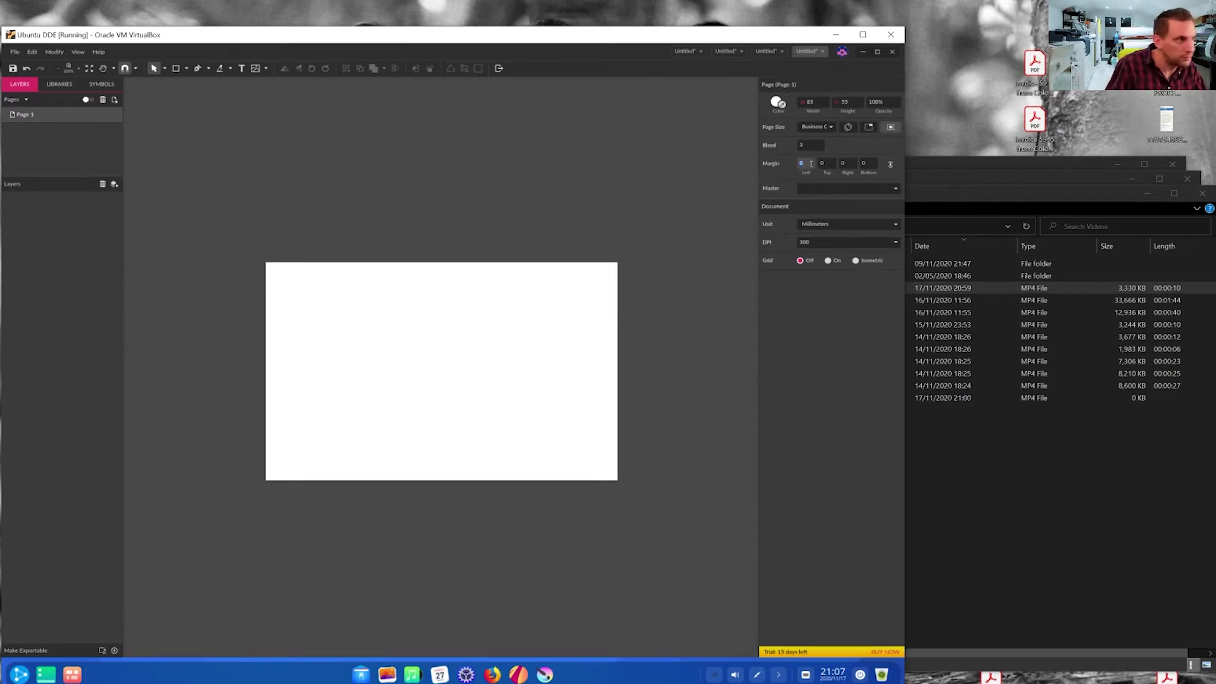
key("Tab")
key("Tab")
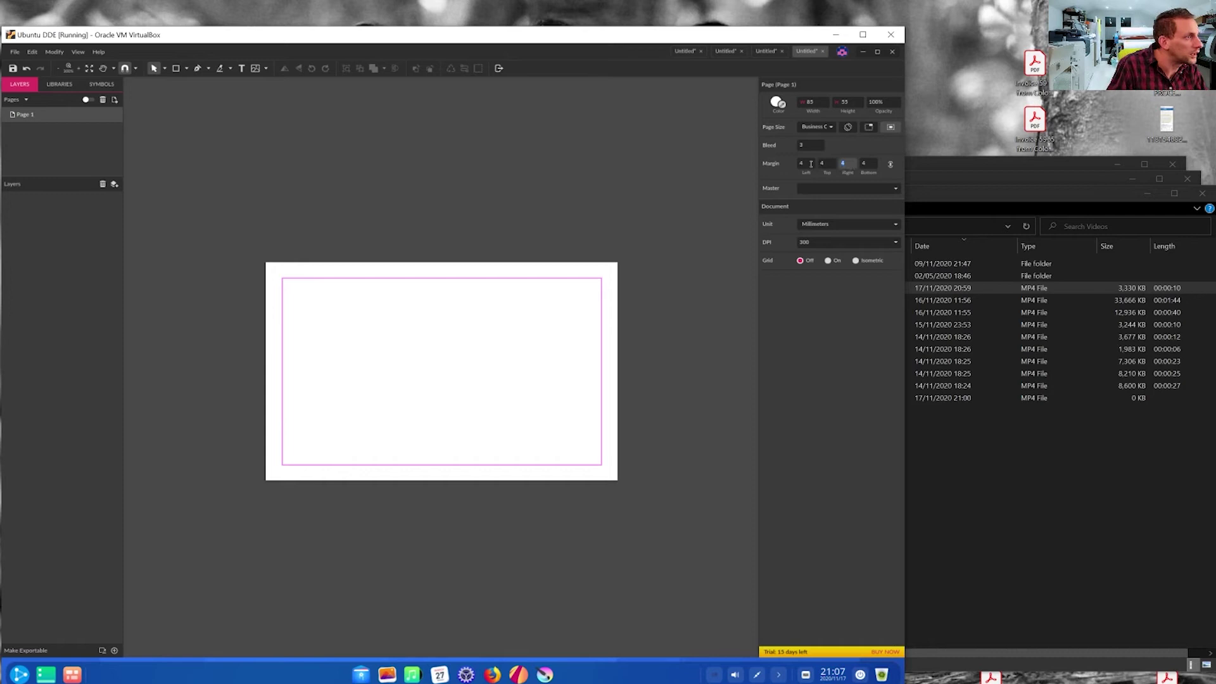
key("Tab")
key("Tab")
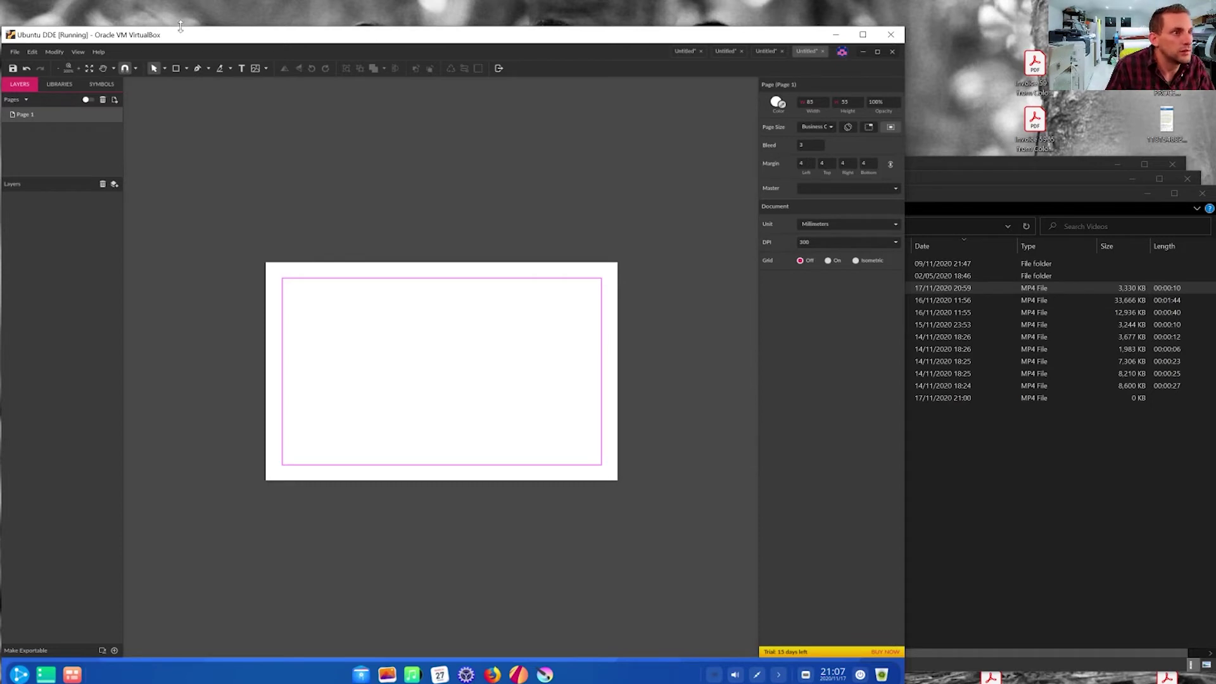
- Draw a rectangle covering the whole card and bleed, with its fill set to CMYK mode
left_click(177, 69)
left_click_drag(251, 244, 632, 495)
left_click(768, 265)
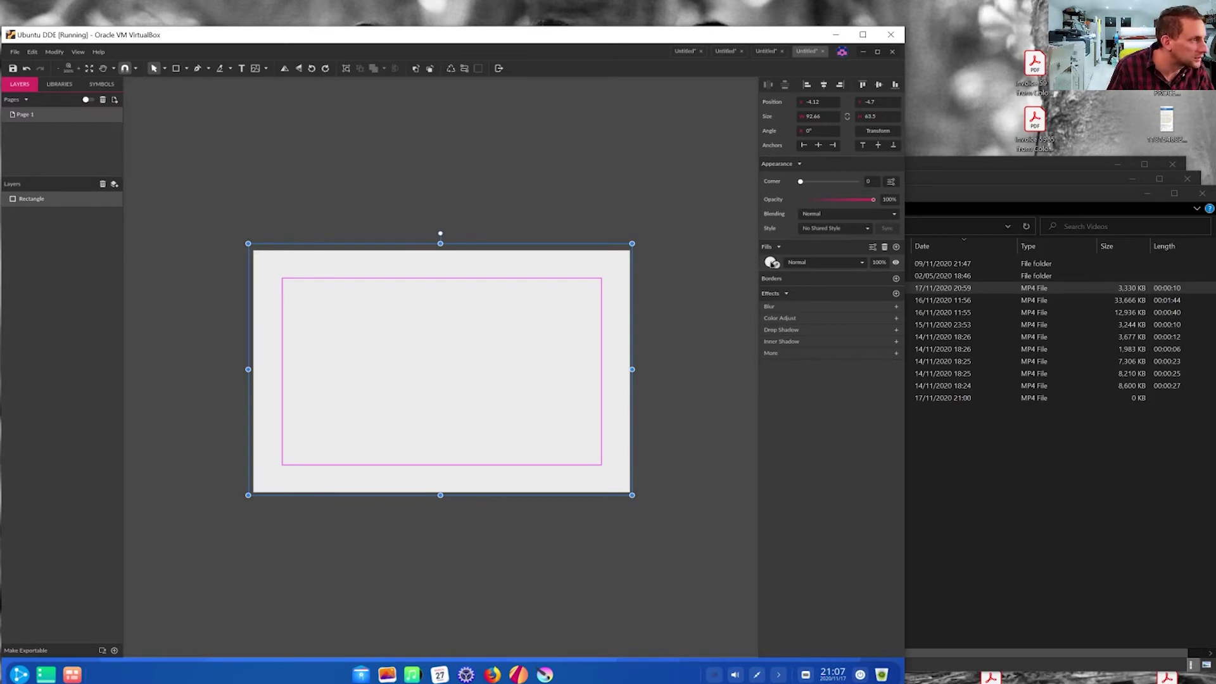
left_click(865, 278)
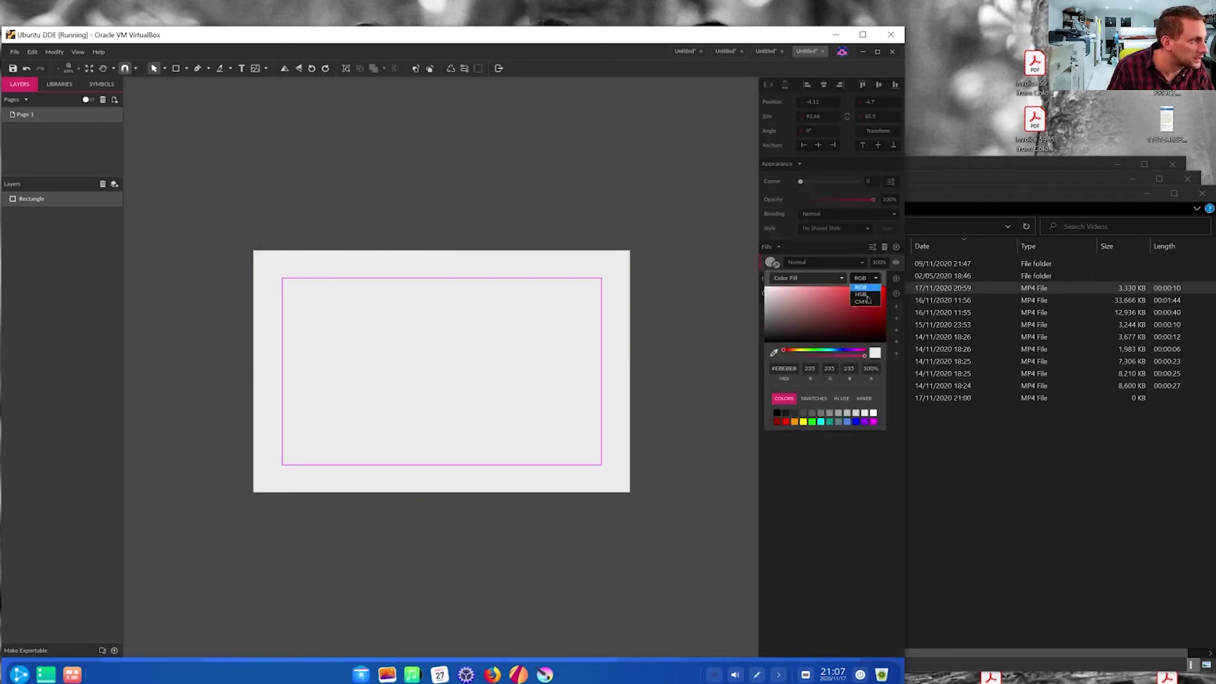
left_click(863, 293)
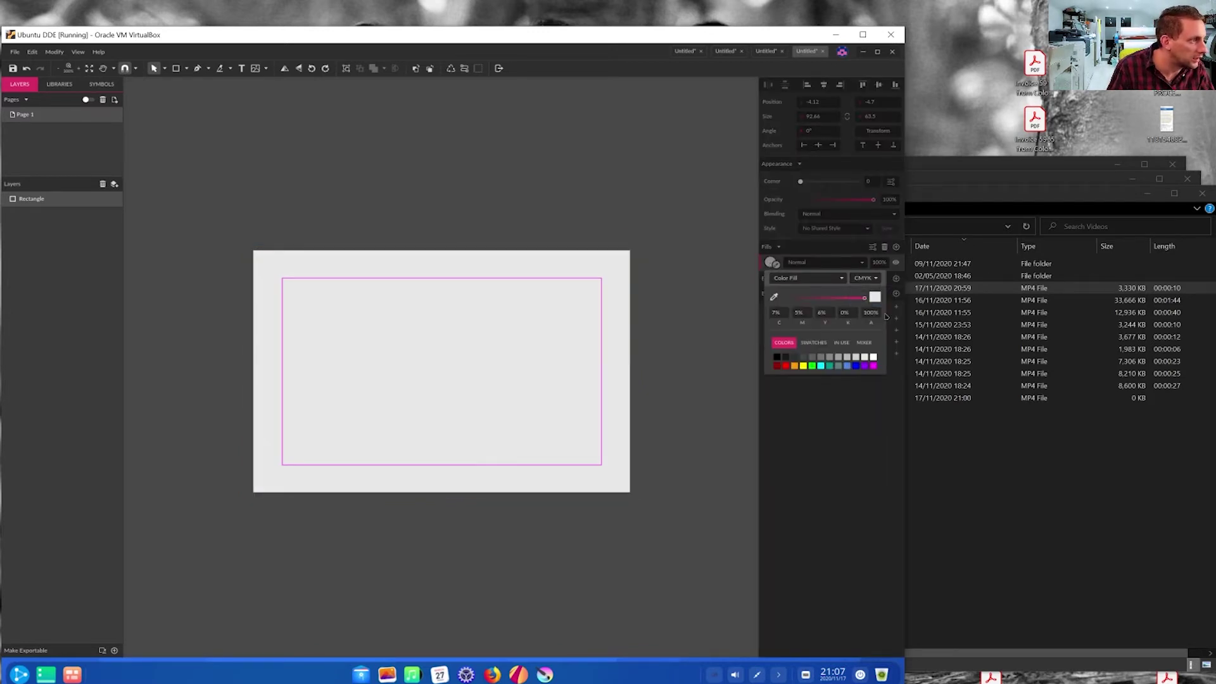
- Fill the rectangle with CMYK 10/10/10/100 rich dark grey
left_click(776, 313)
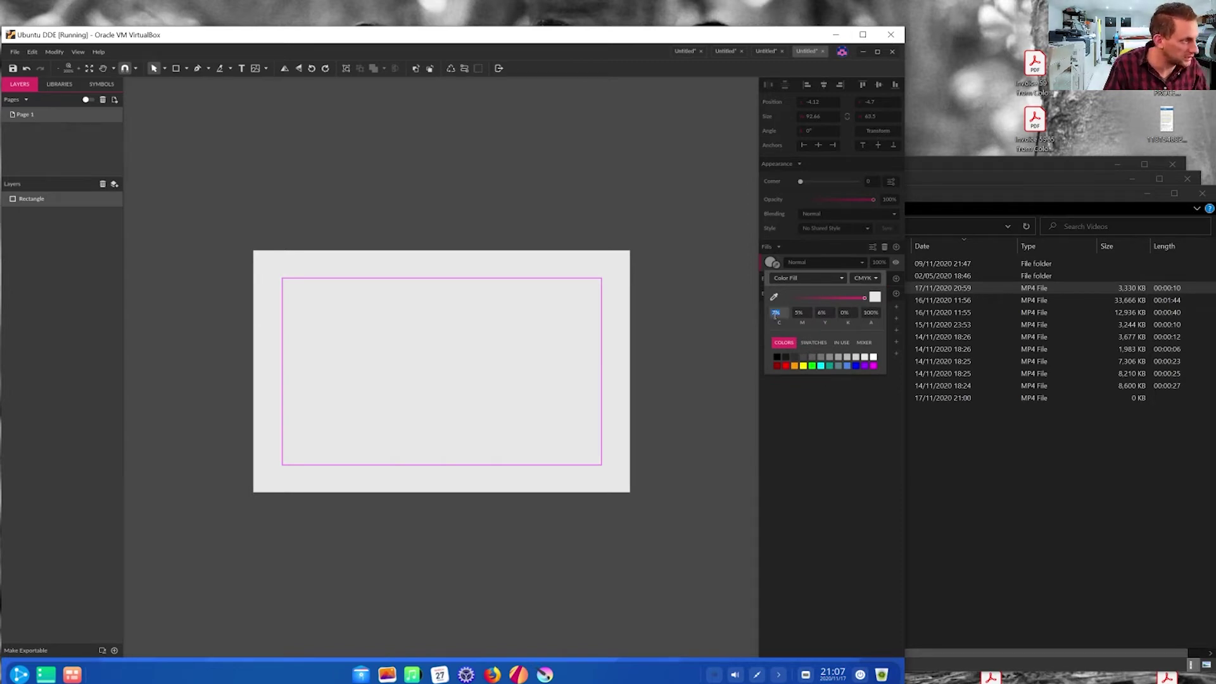
type("10")
key("Tab")
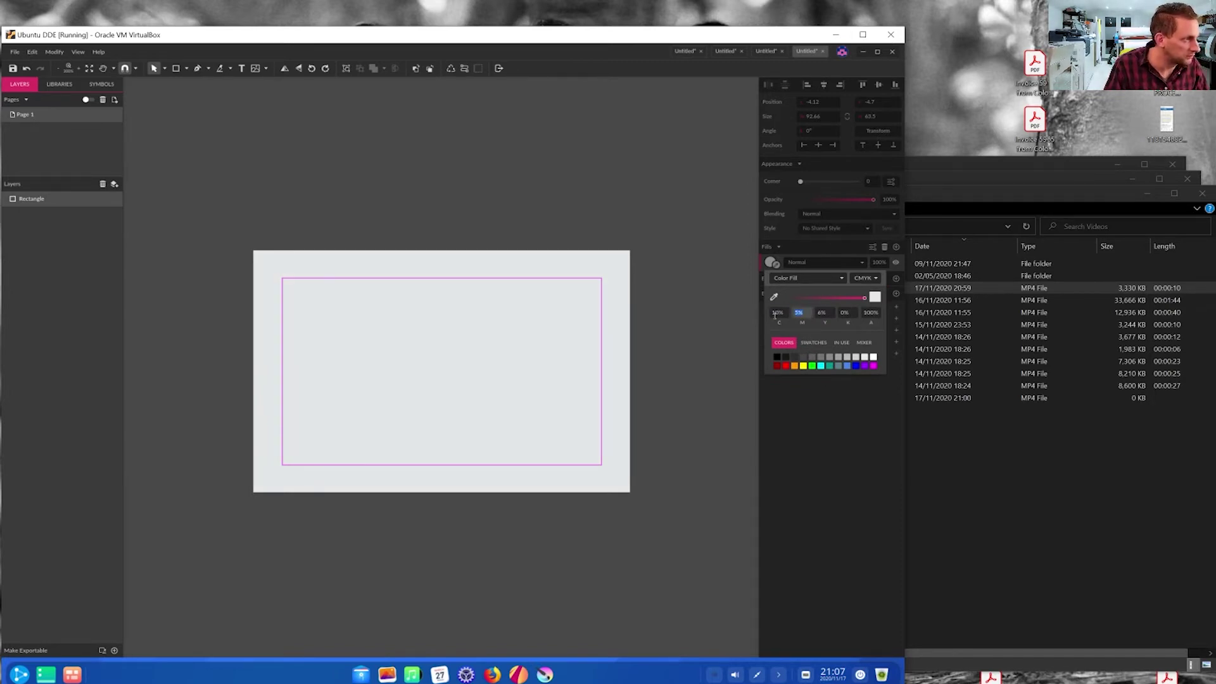
key("Tab")
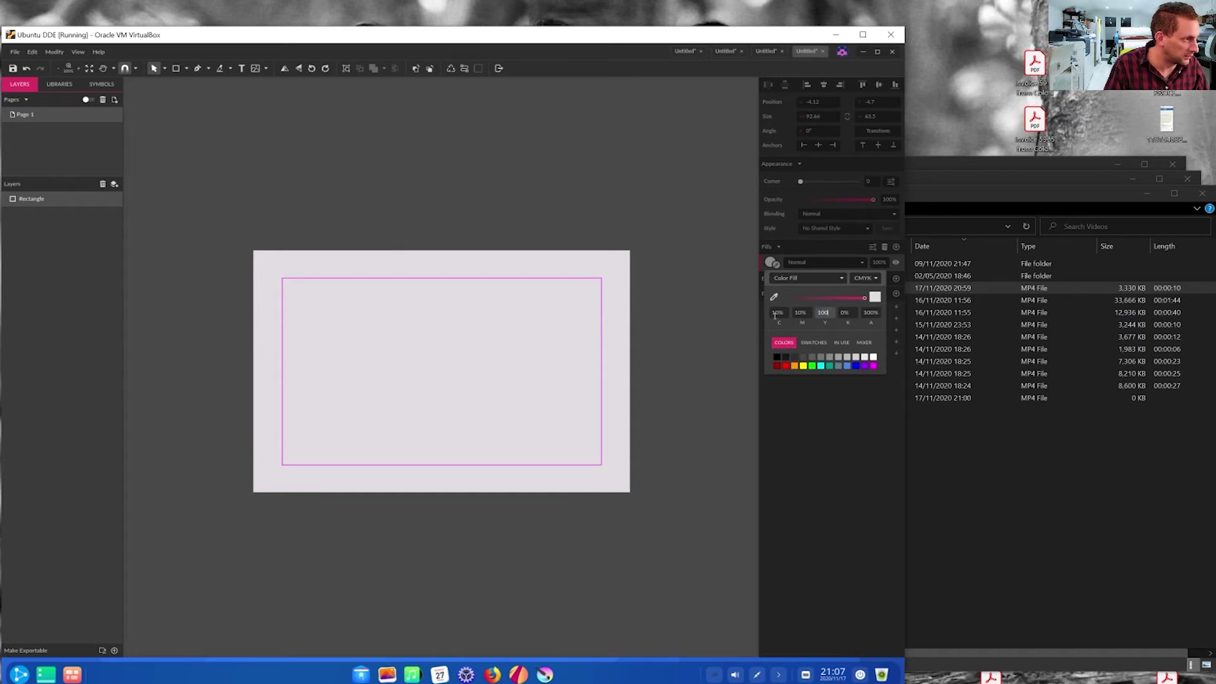
type("10")
key("Tab")
type("1")
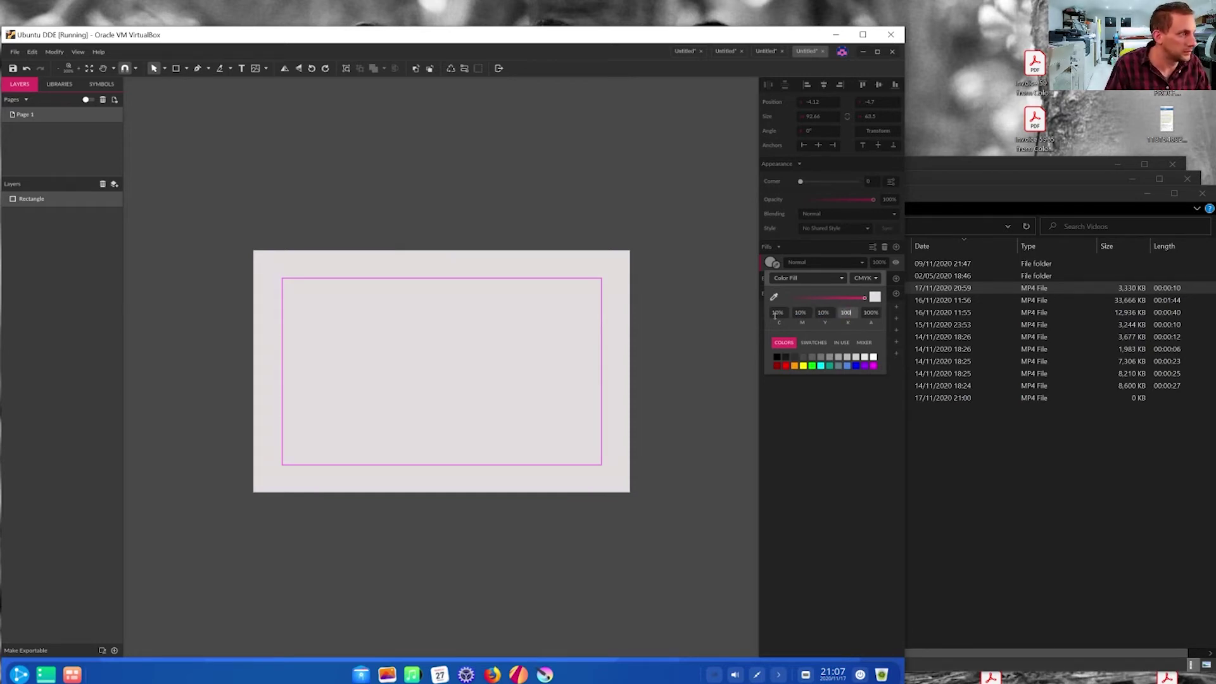
type("00")
key("Tab")
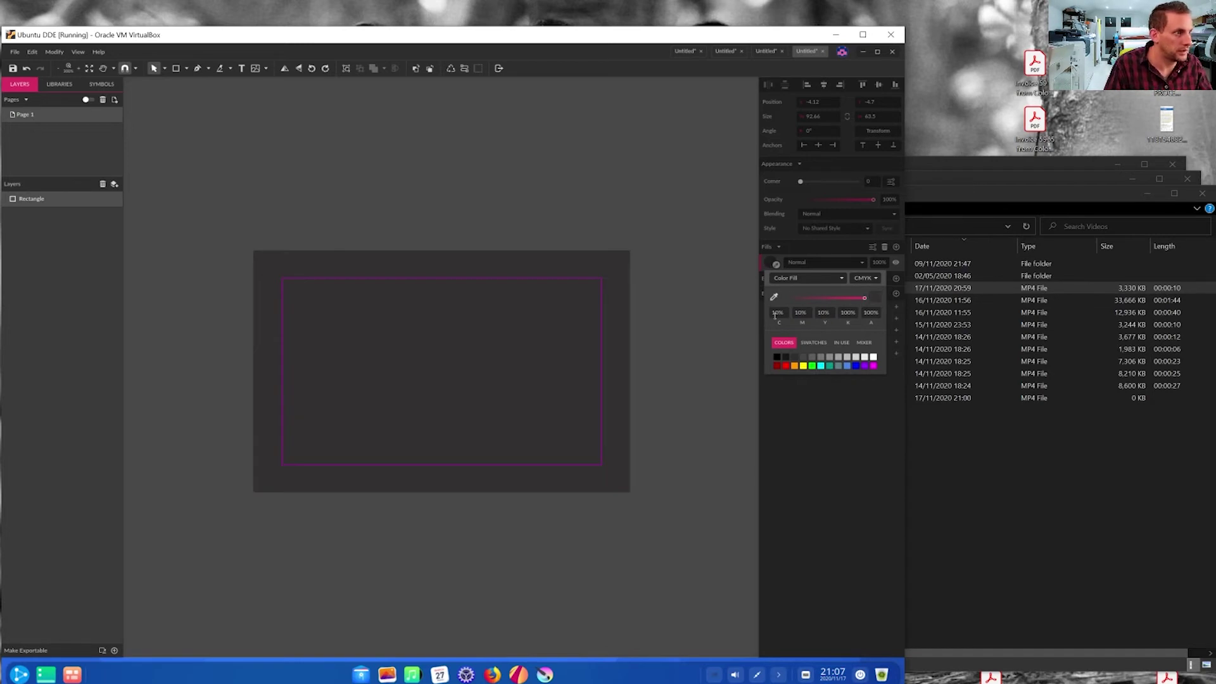
- Import the mango.svg logo onto the card
left_click(222, 183)
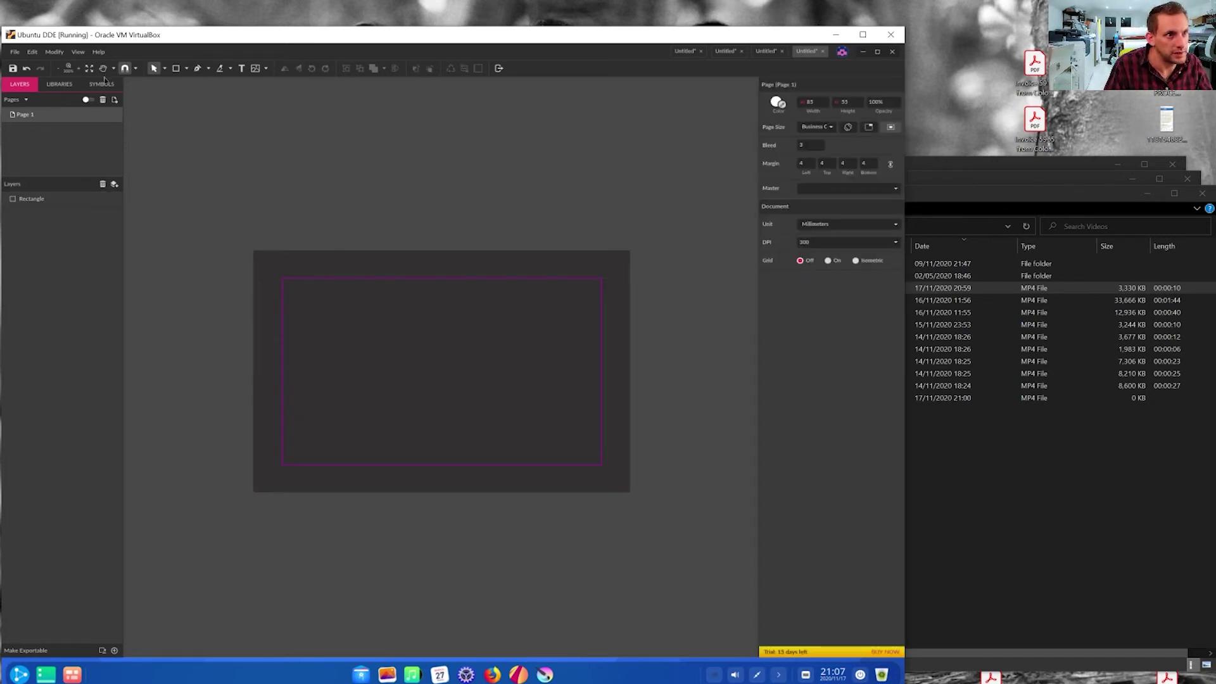
left_click(14, 52)
mouse_move(63, 203)
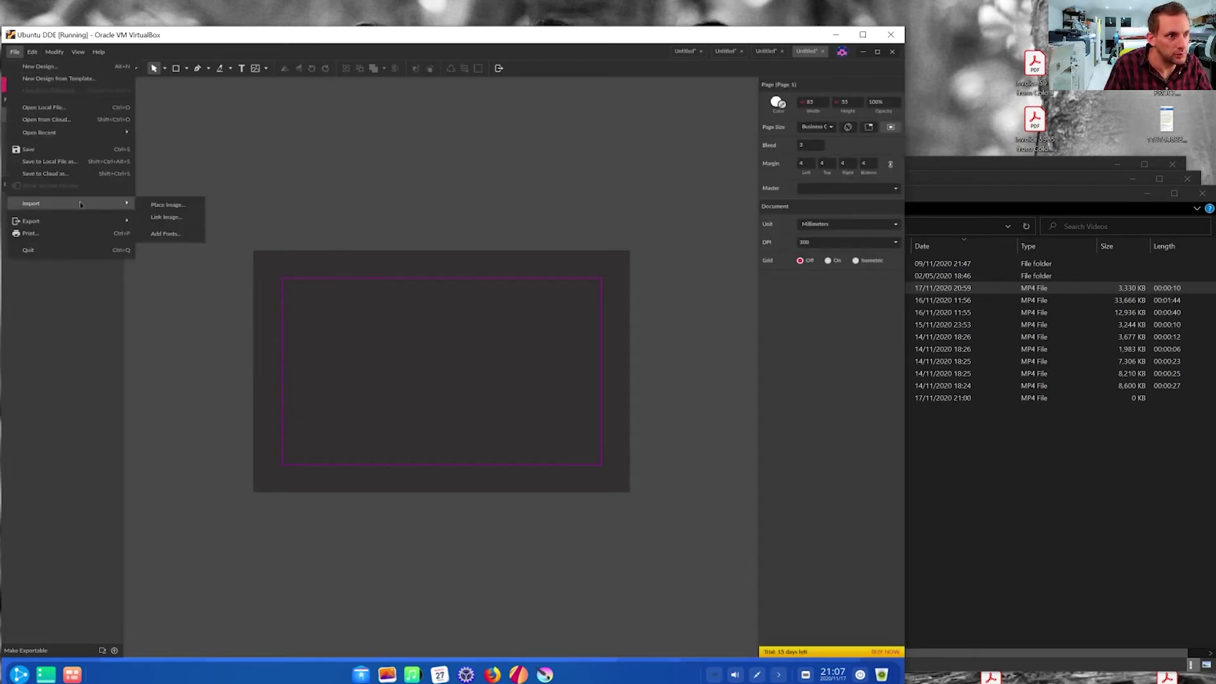
left_click(166, 206)
double_click(300, 212)
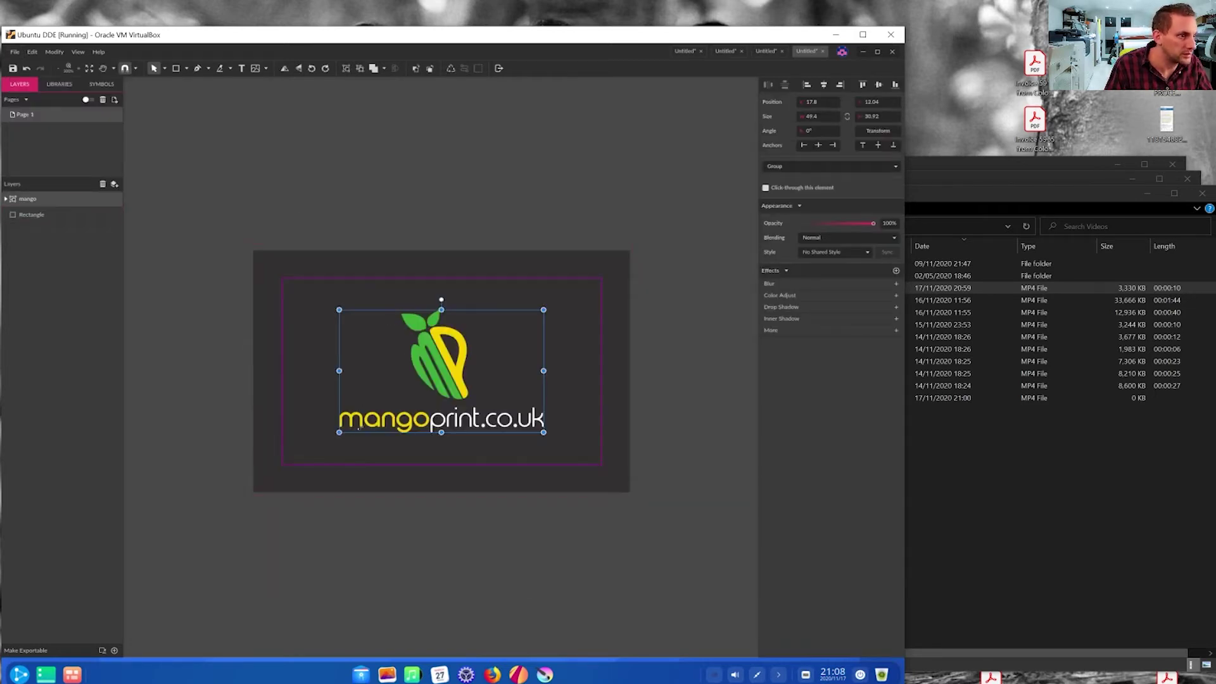
- Shrink the logo to about 36 mm wide and move it to the card's upper right
left_click_drag(340, 432, 395, 399)
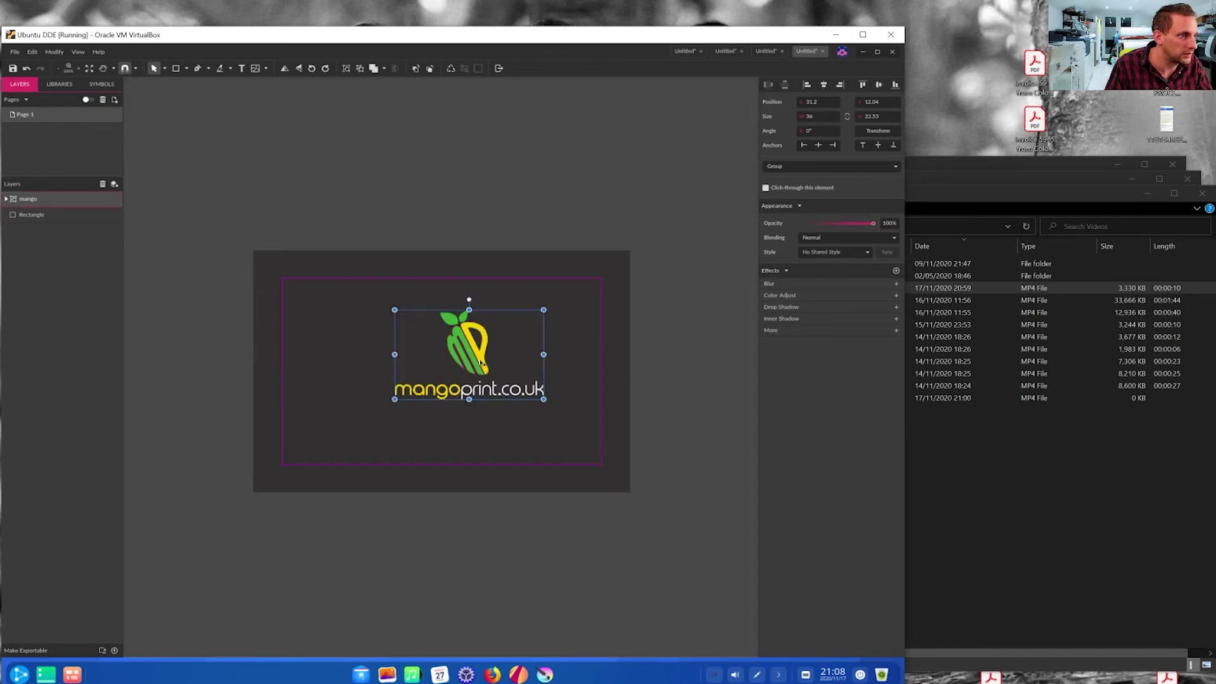
left_click_drag(481, 363, 545, 311)
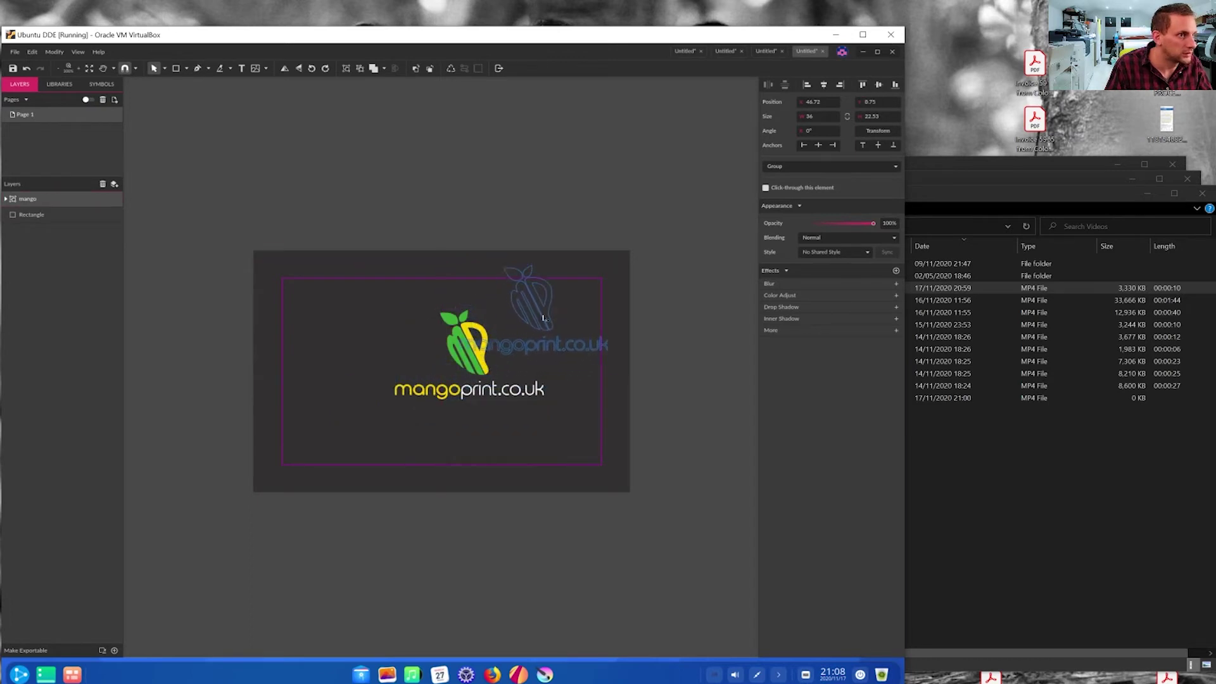
left_click_drag(543, 318, 543, 320)
left_click(241, 67)
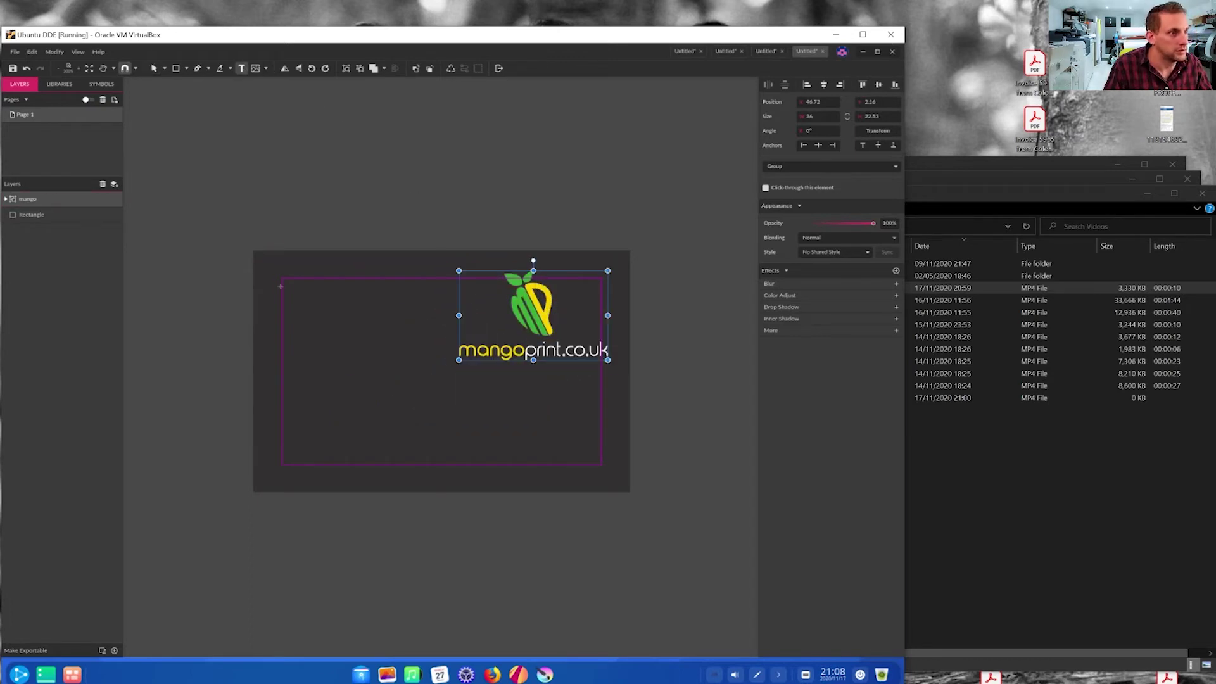
- Add a text box on the card's left and replace its placeholder with the cardholder's name
left_click(287, 305)
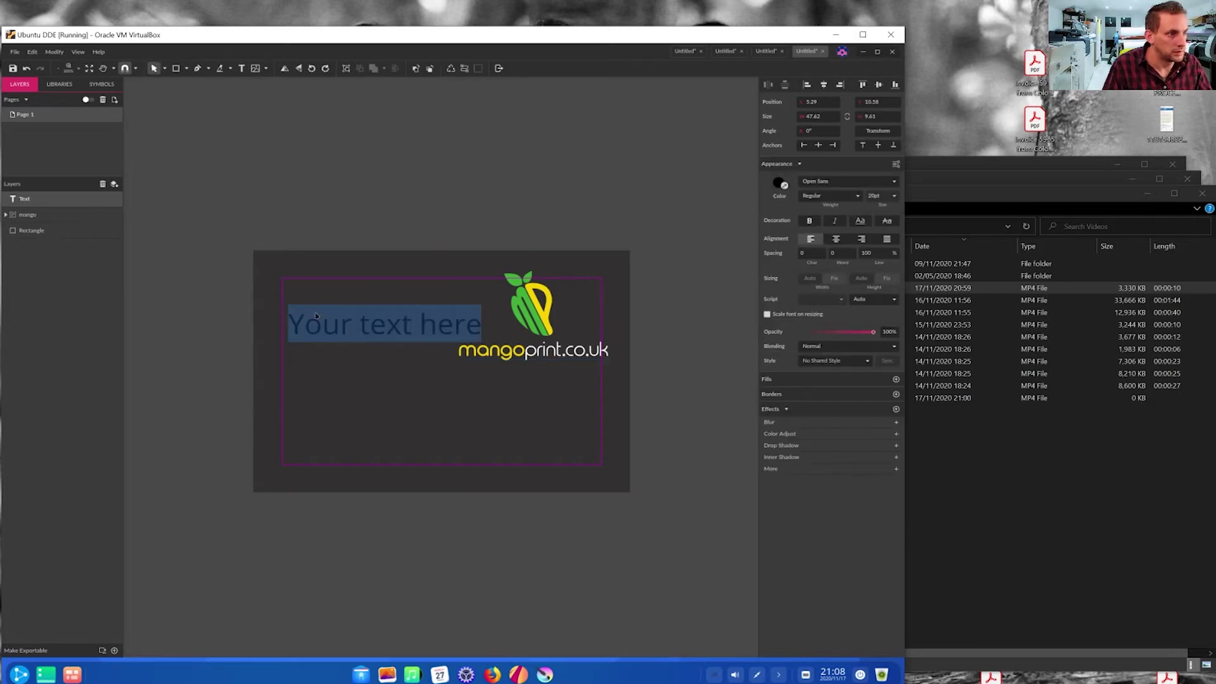
left_click_drag(289, 323, 319, 323)
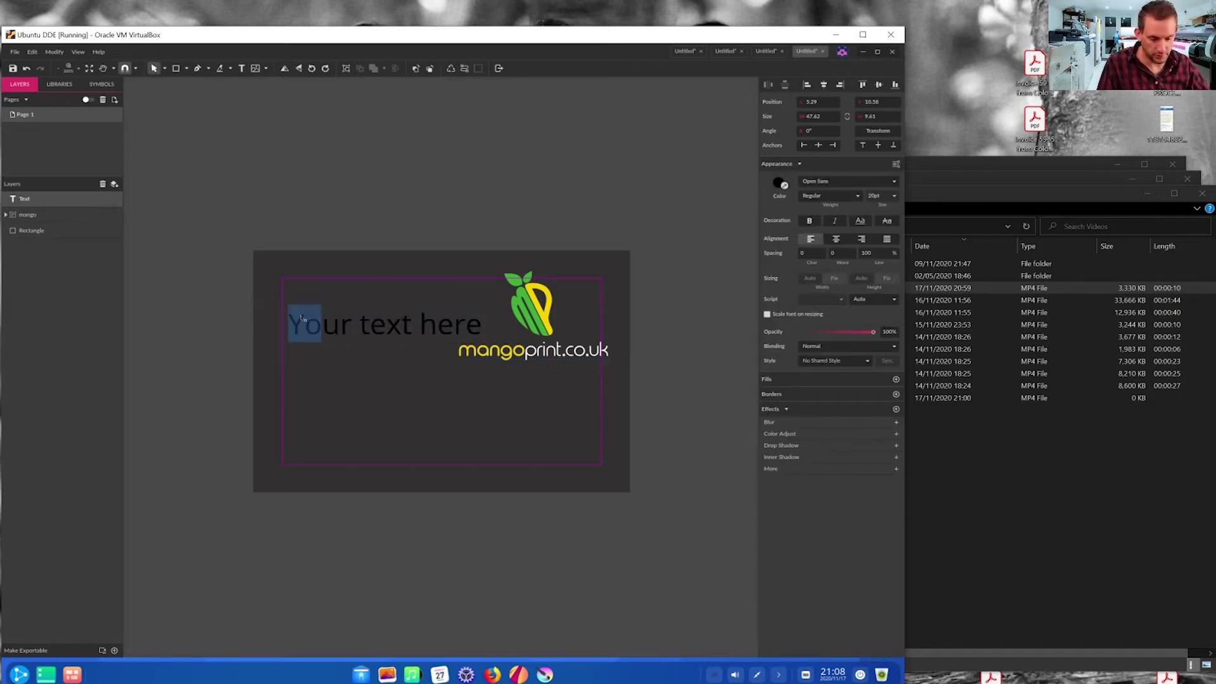
key("ctrl+a")
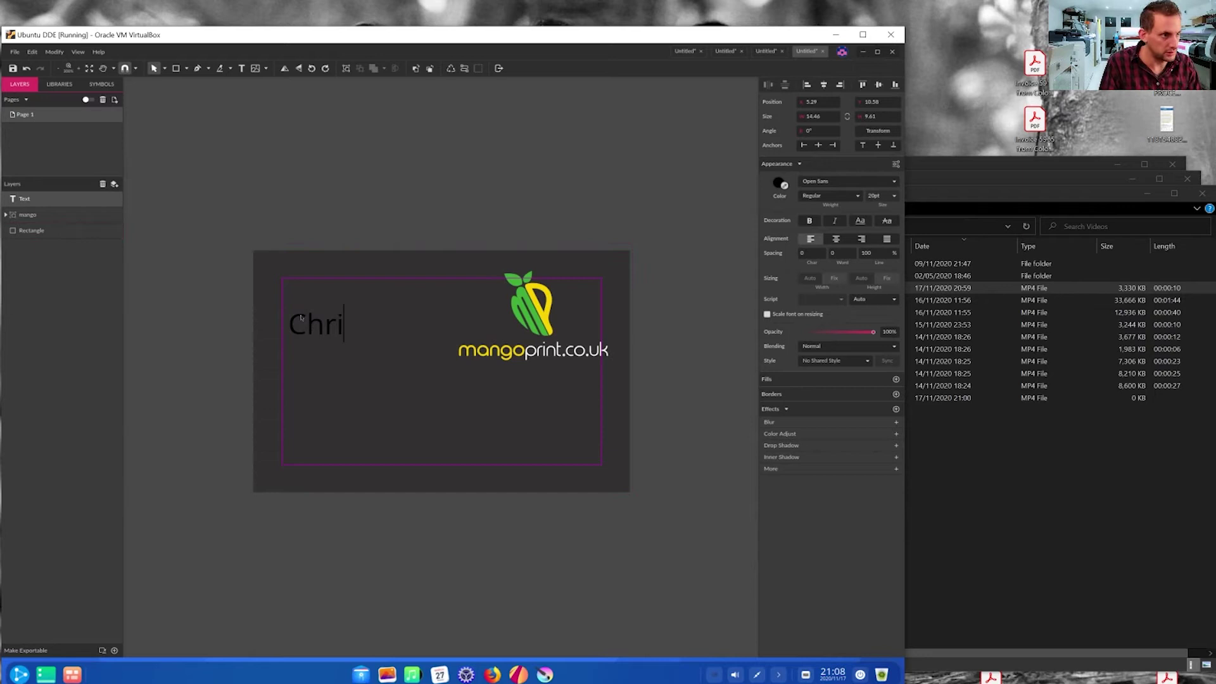
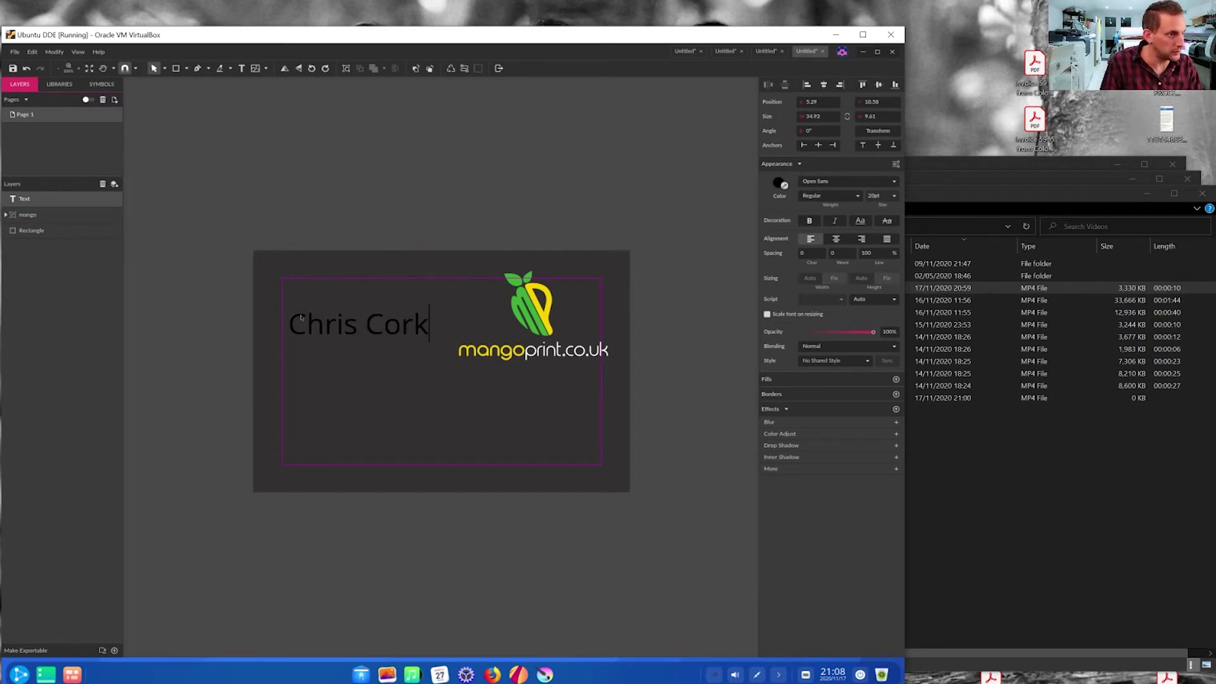
left_click(306, 323)
key("ctrl+a")
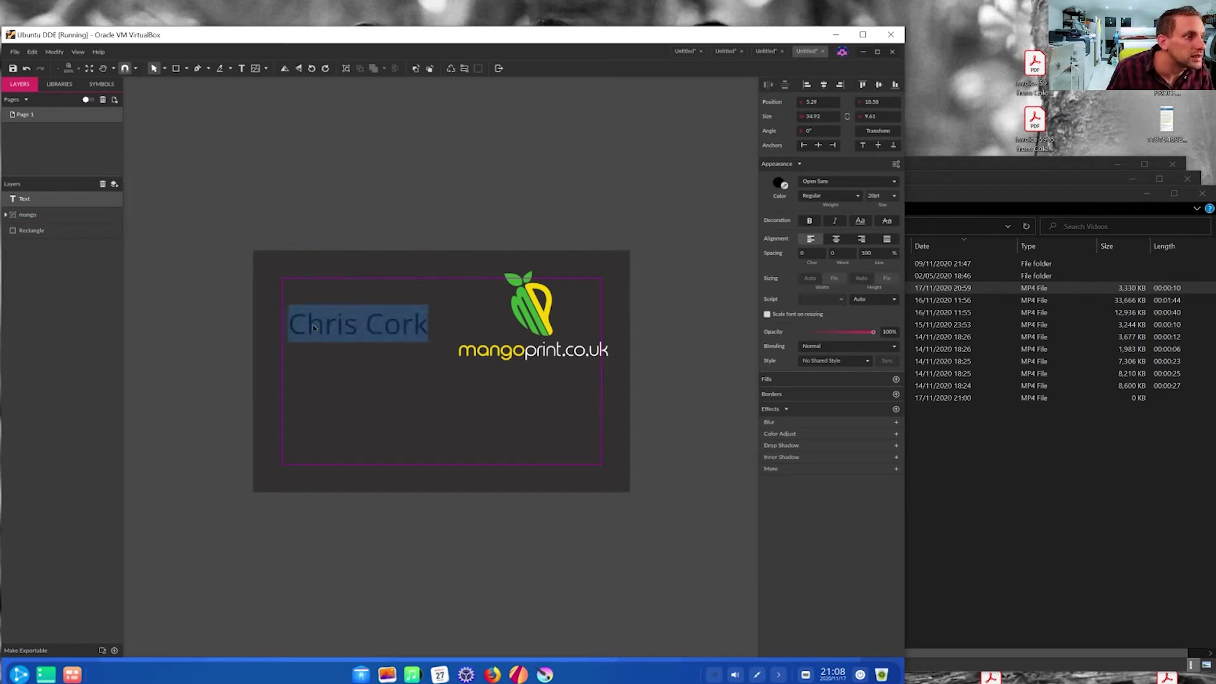
left_click(425, 333)
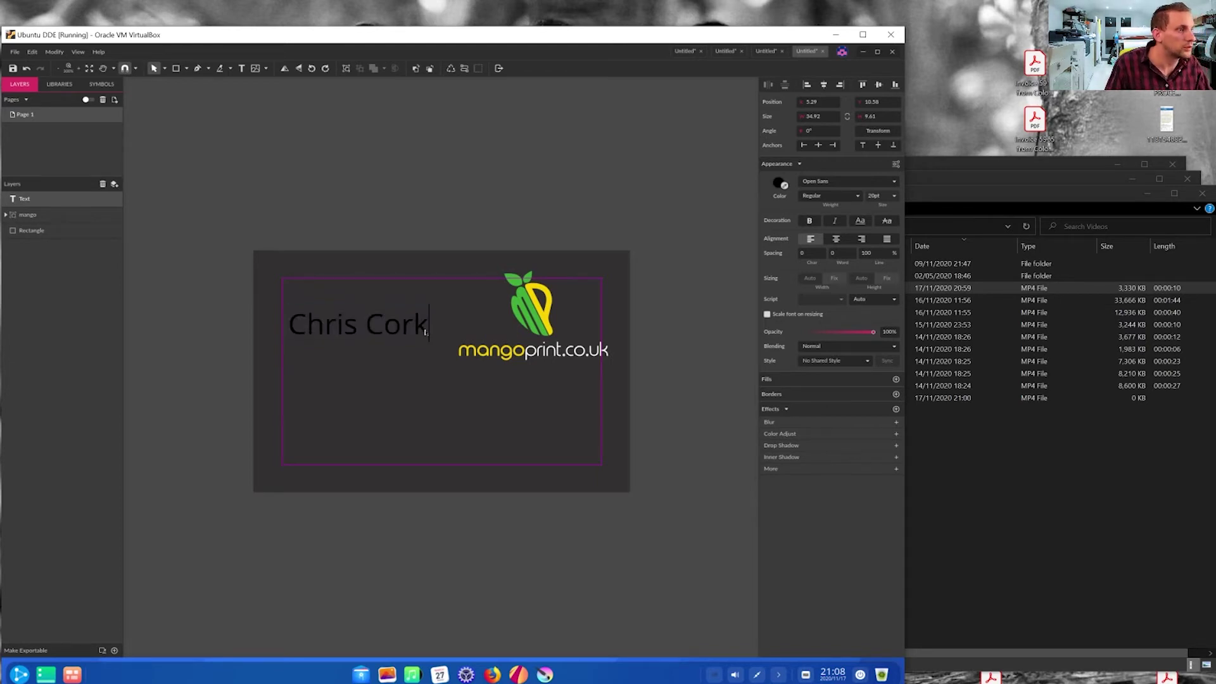
left_click_drag(426, 332, 287, 326)
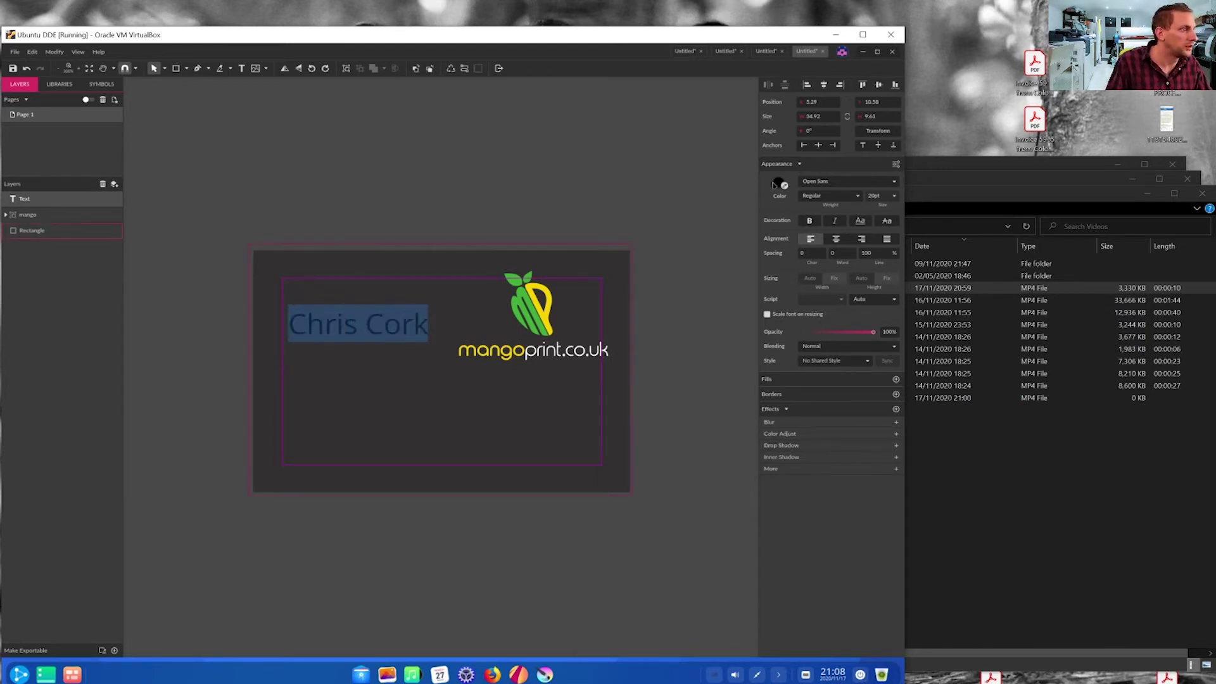
- Make the name text white in CMYK and set its size to 11 pt
left_click(778, 184)
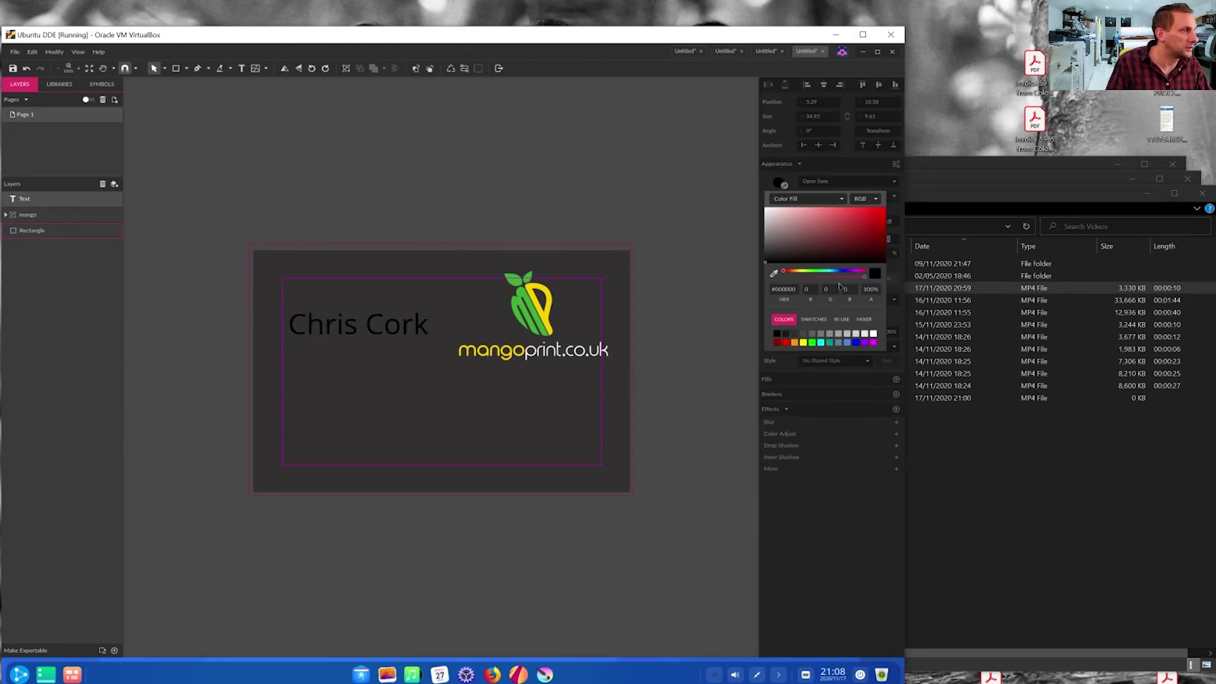
left_click_drag(784, 251, 713, 176)
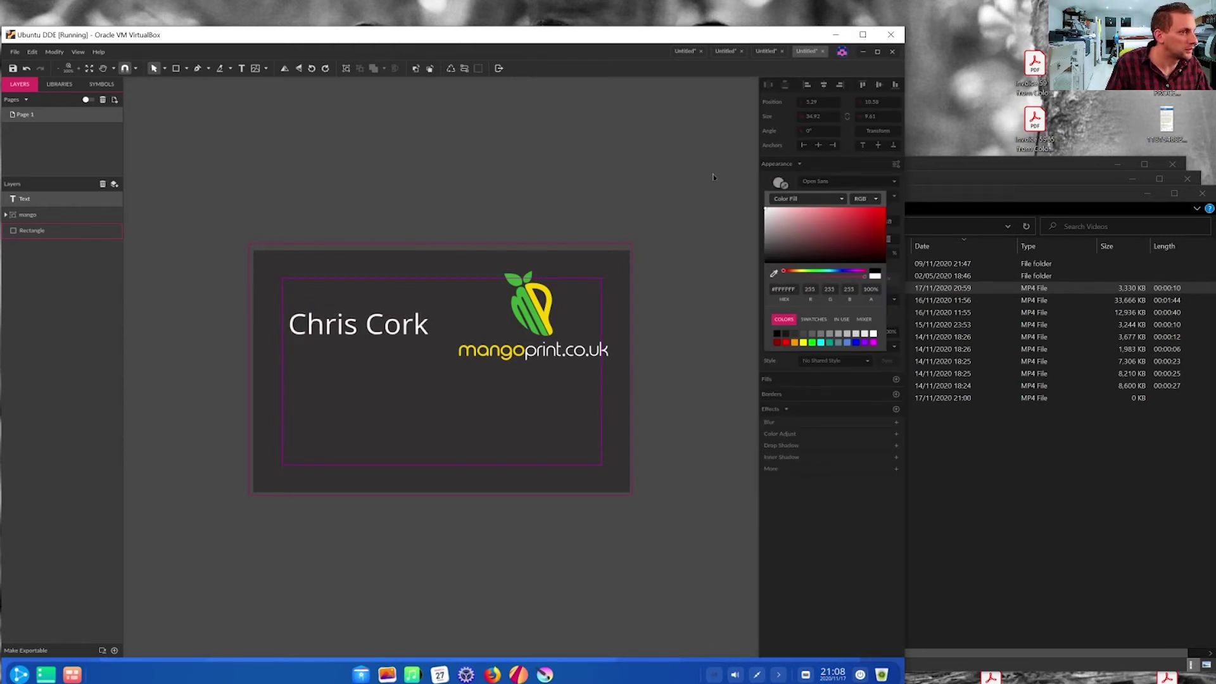
left_click(876, 202)
left_click(863, 215)
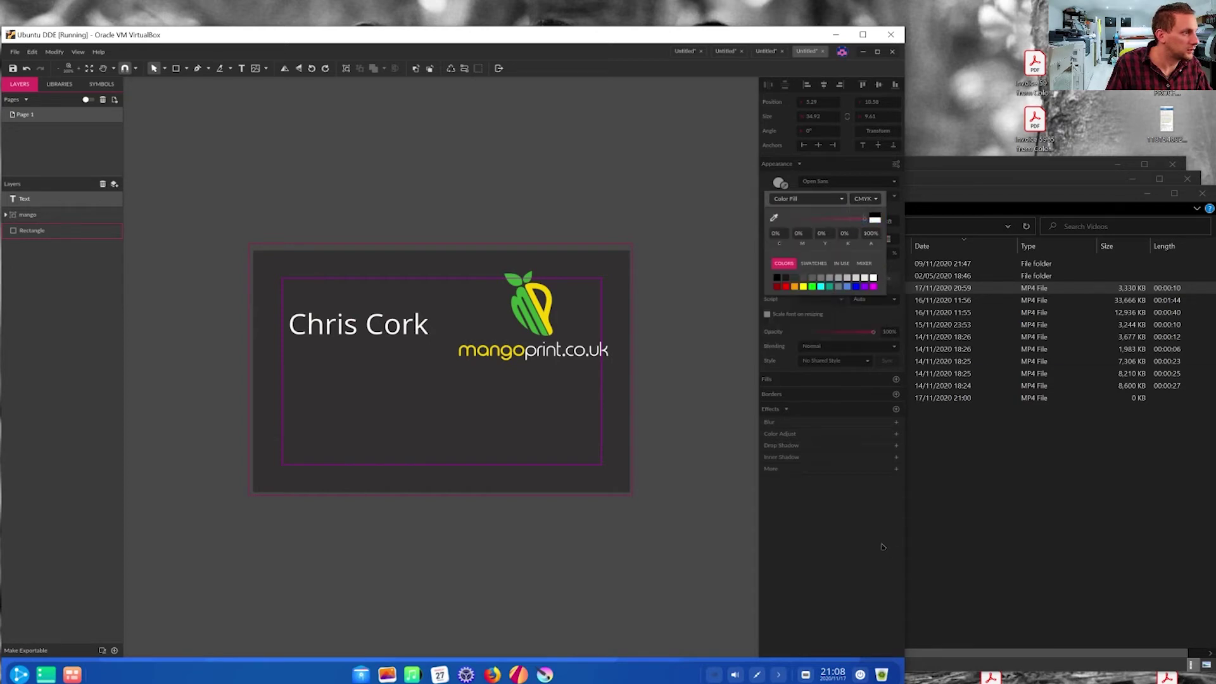
left_click(855, 177)
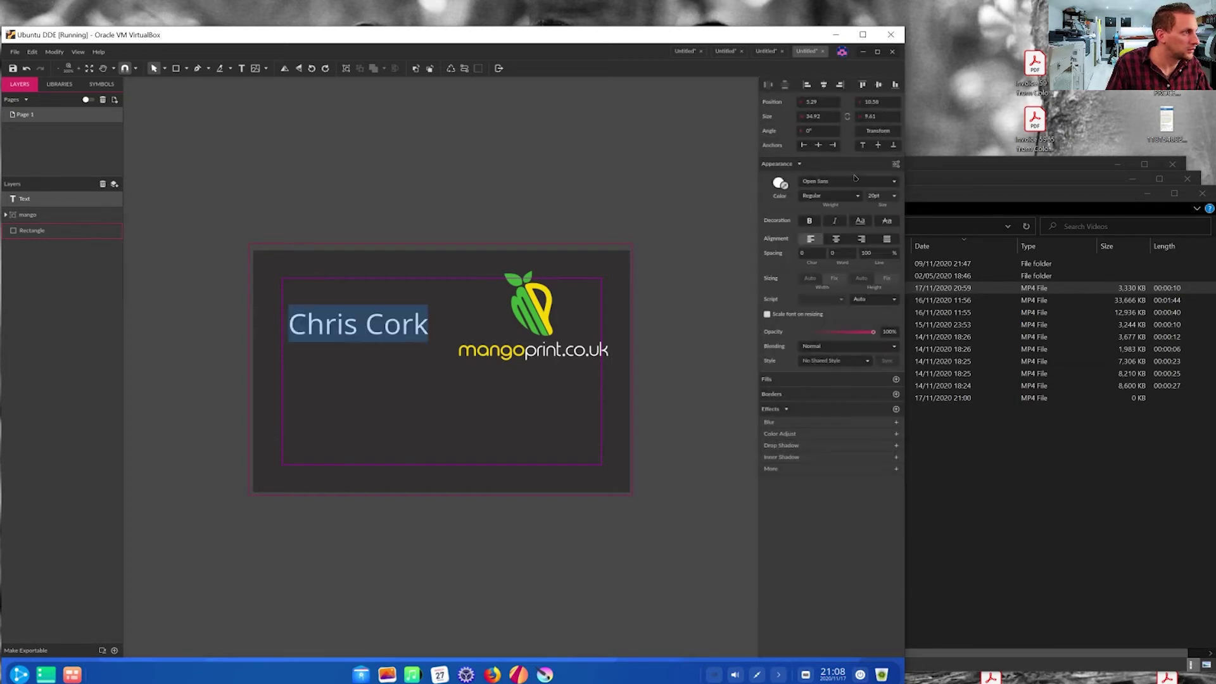
left_click(893, 197)
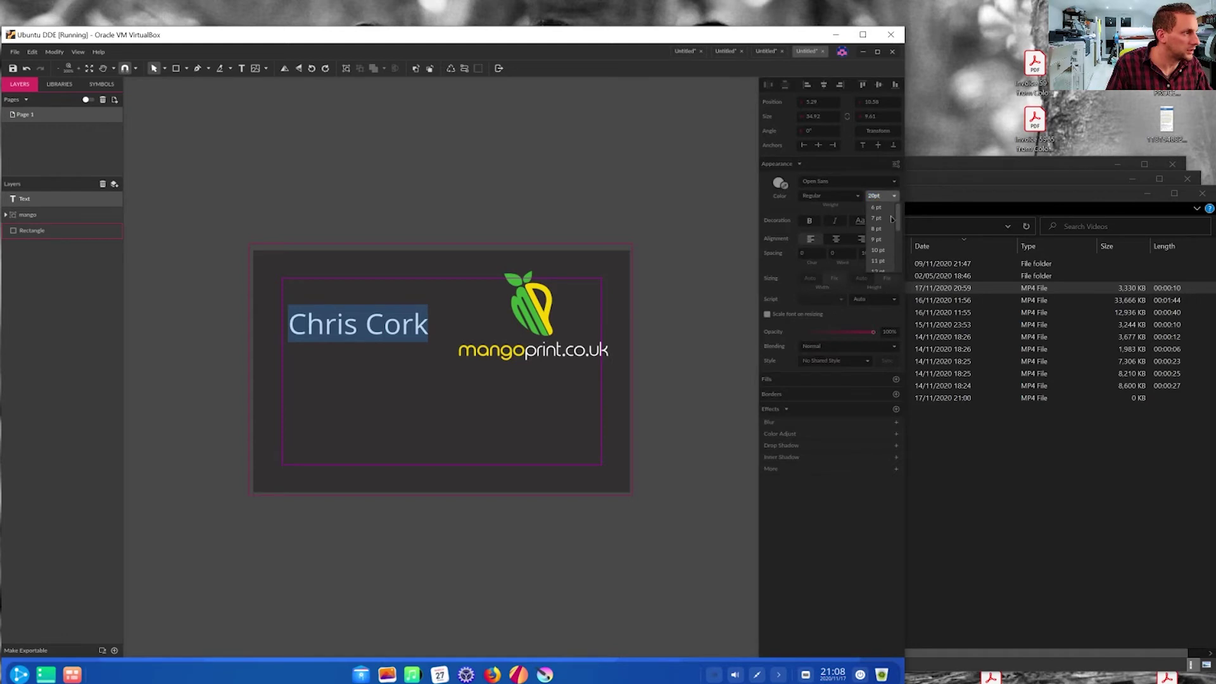
left_click(883, 261)
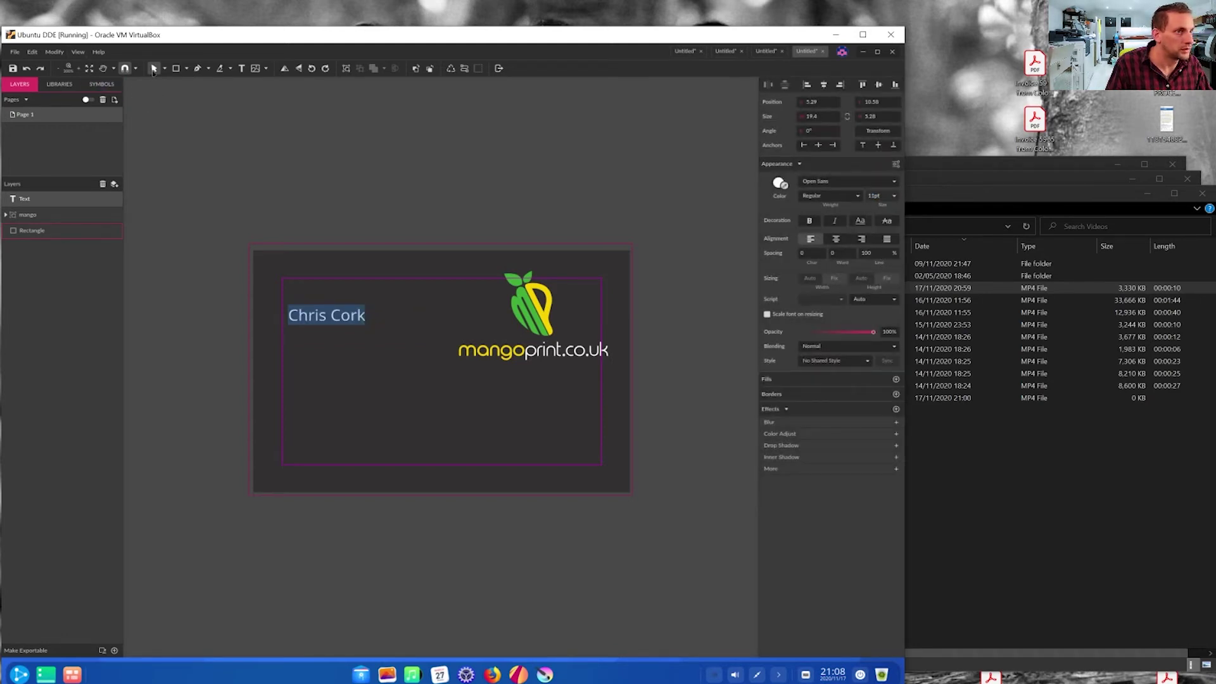
- Move the name to the top-left margin at 4 mm × 4 mm
key("Escape")
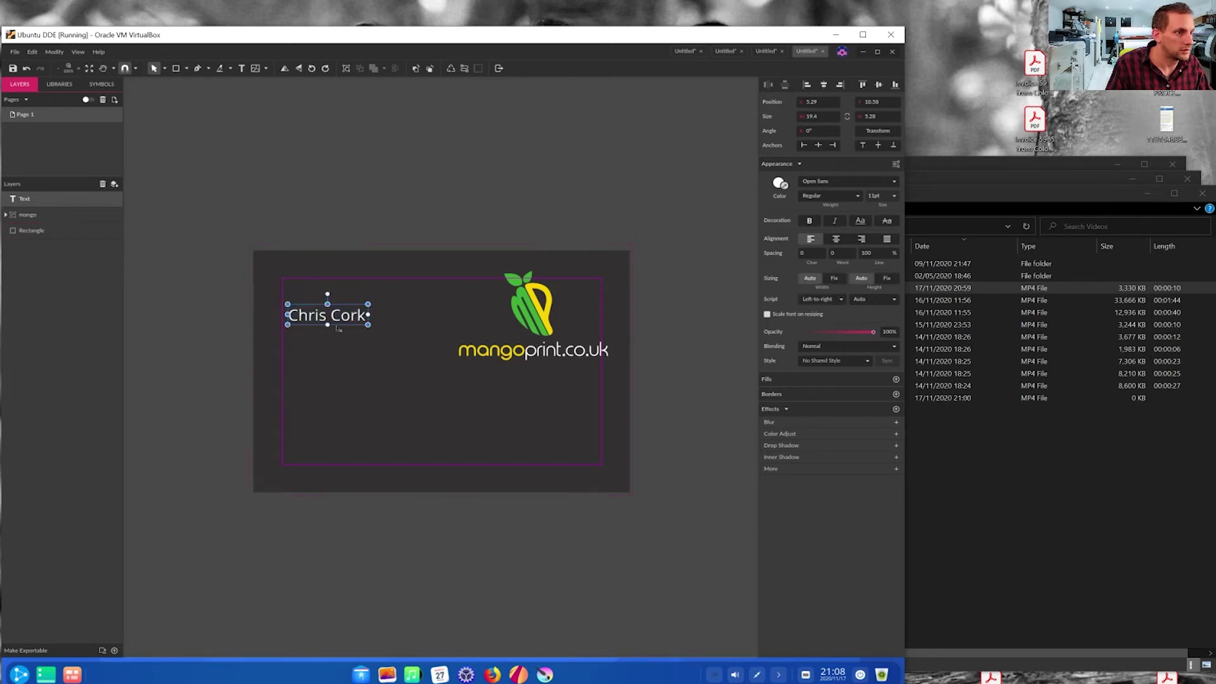
left_click_drag(333, 317, 335, 297)
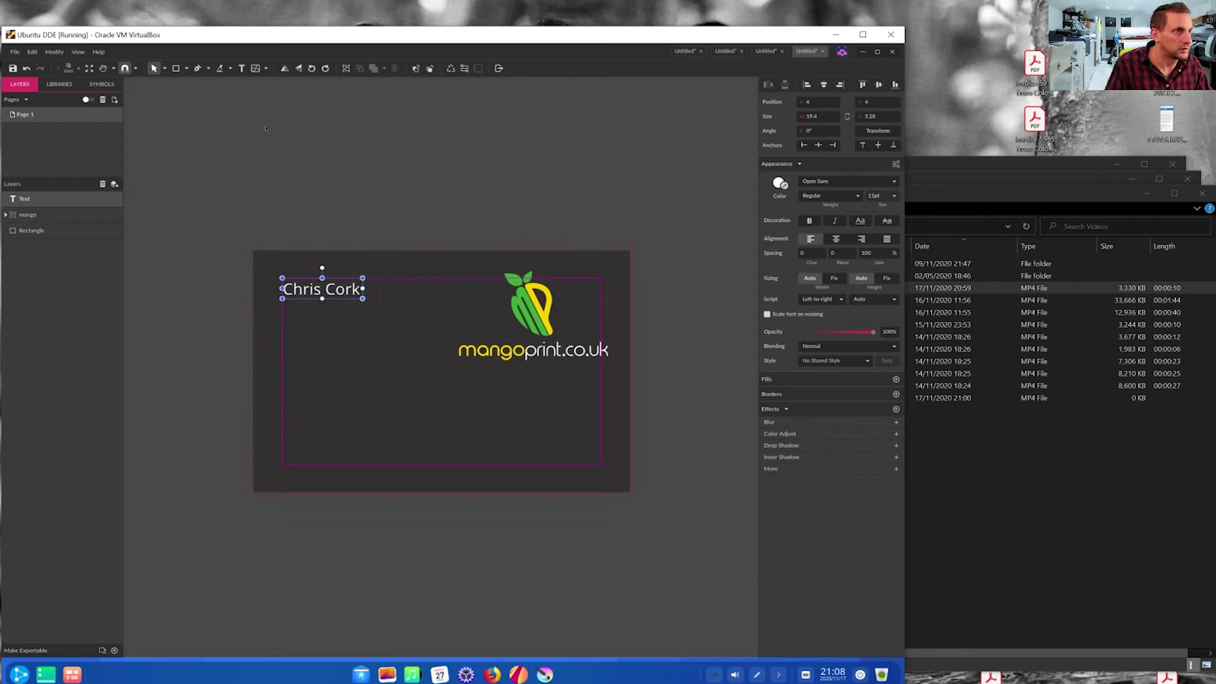
left_click(241, 67)
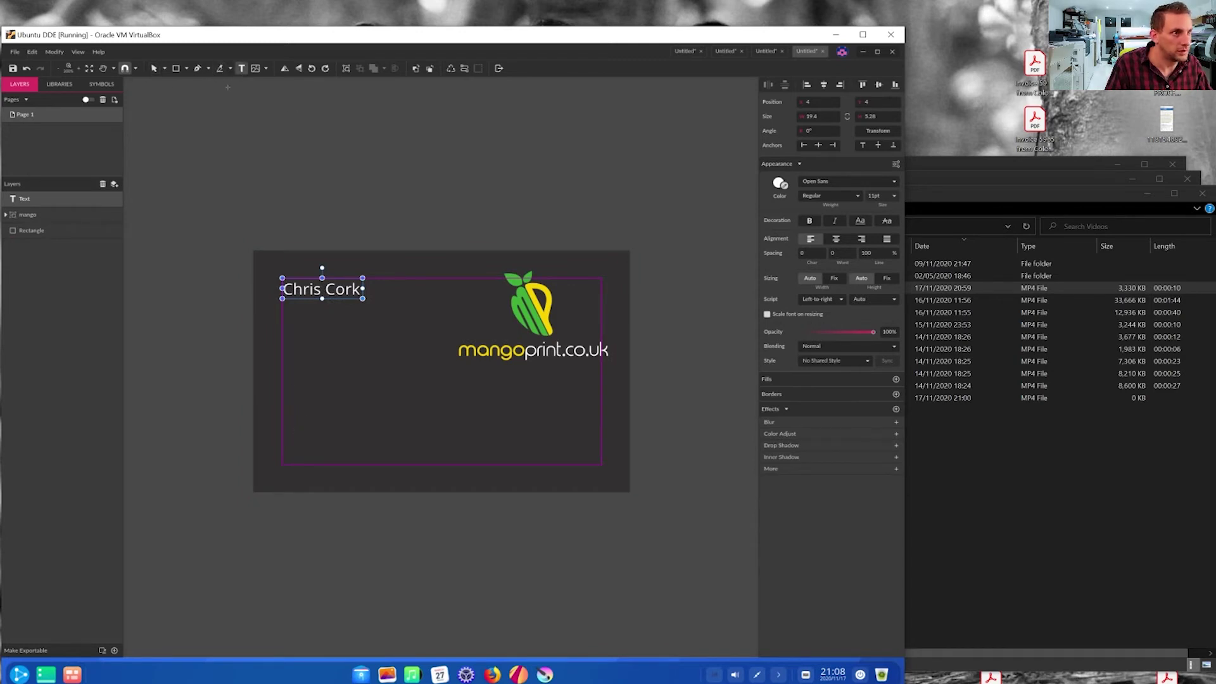
- Draw a bar across the card's bottom edge and fill it with the logo's sampled yellow
left_click(176, 68)
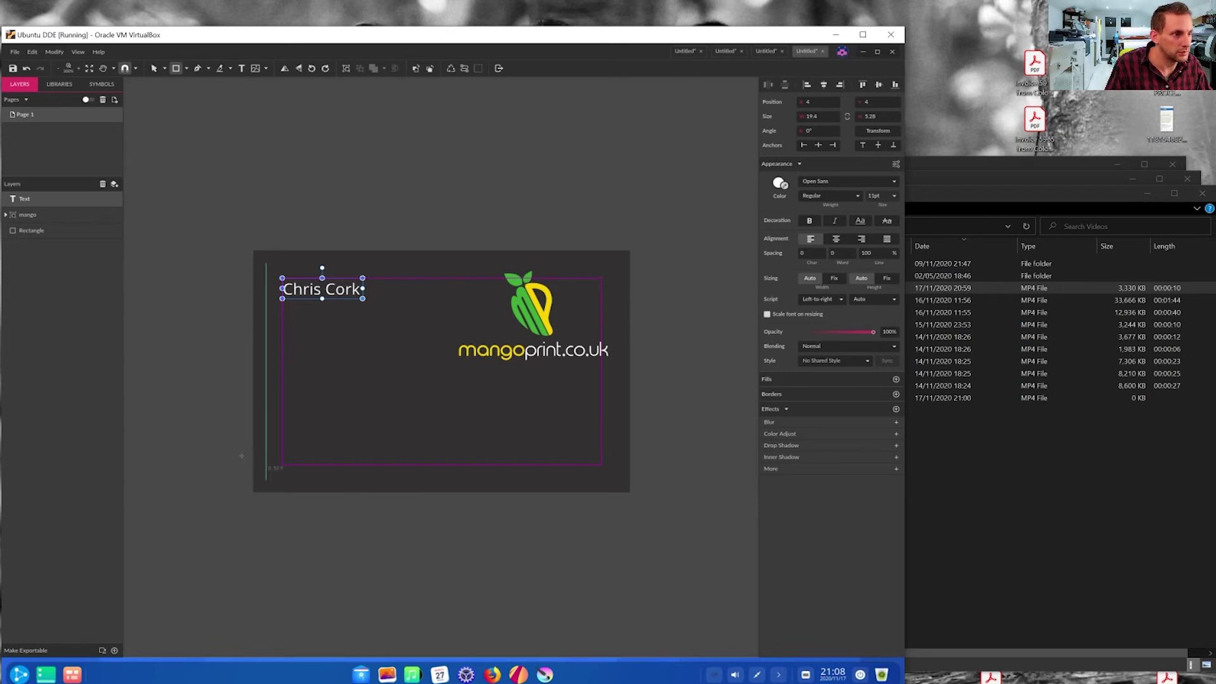
mouse_move(231, 452)
left_mouse_down()
mouse_move(386, 493)
mouse_move(641, 493)
left_mouse_up()
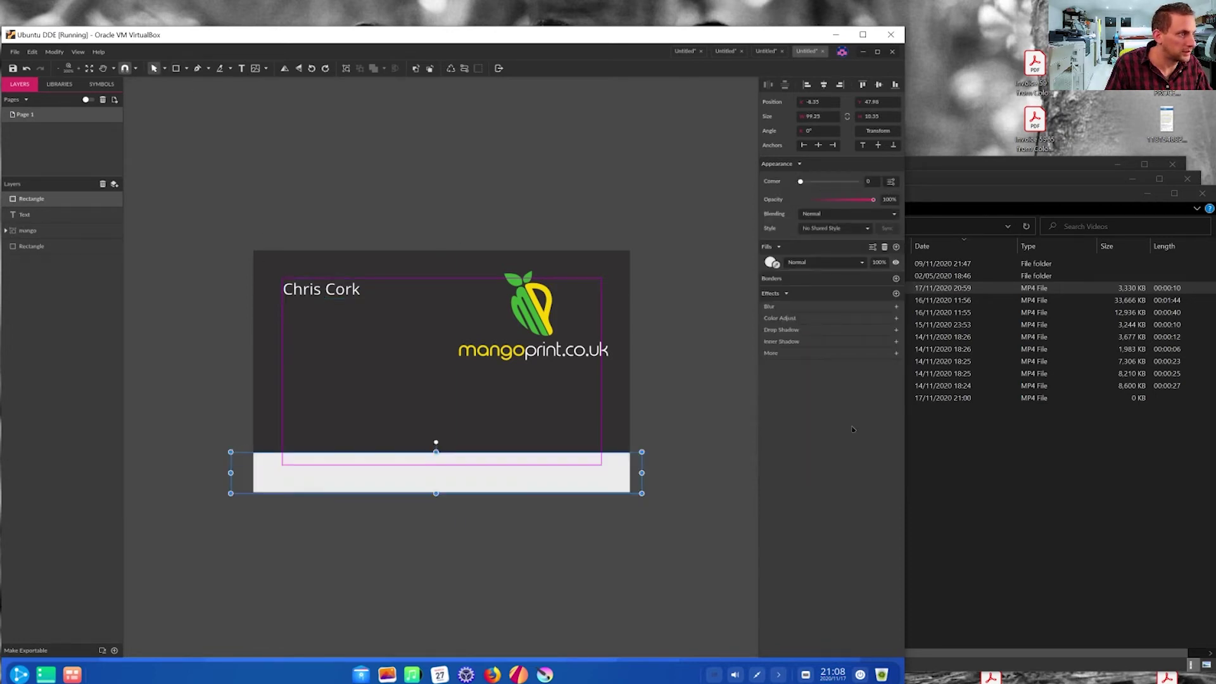
left_click(775, 266)
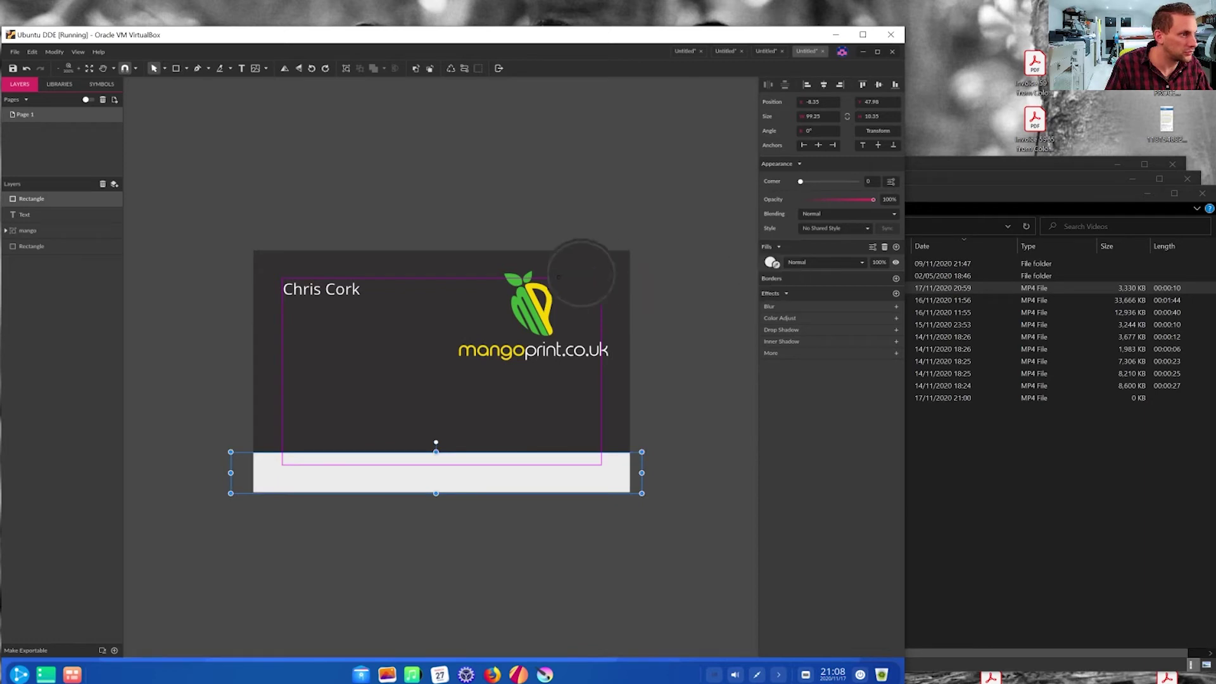
left_click(544, 318)
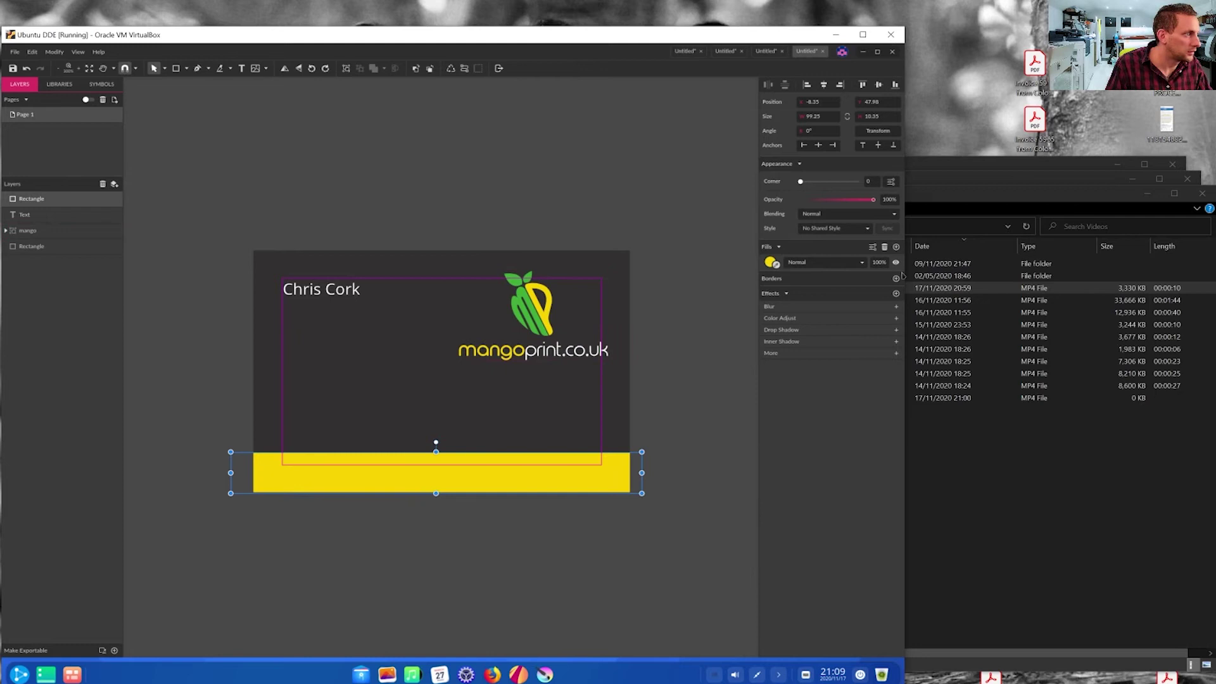
- Switch the bar's fill to CMYK, giving 4/16/100/0
left_click(773, 263)
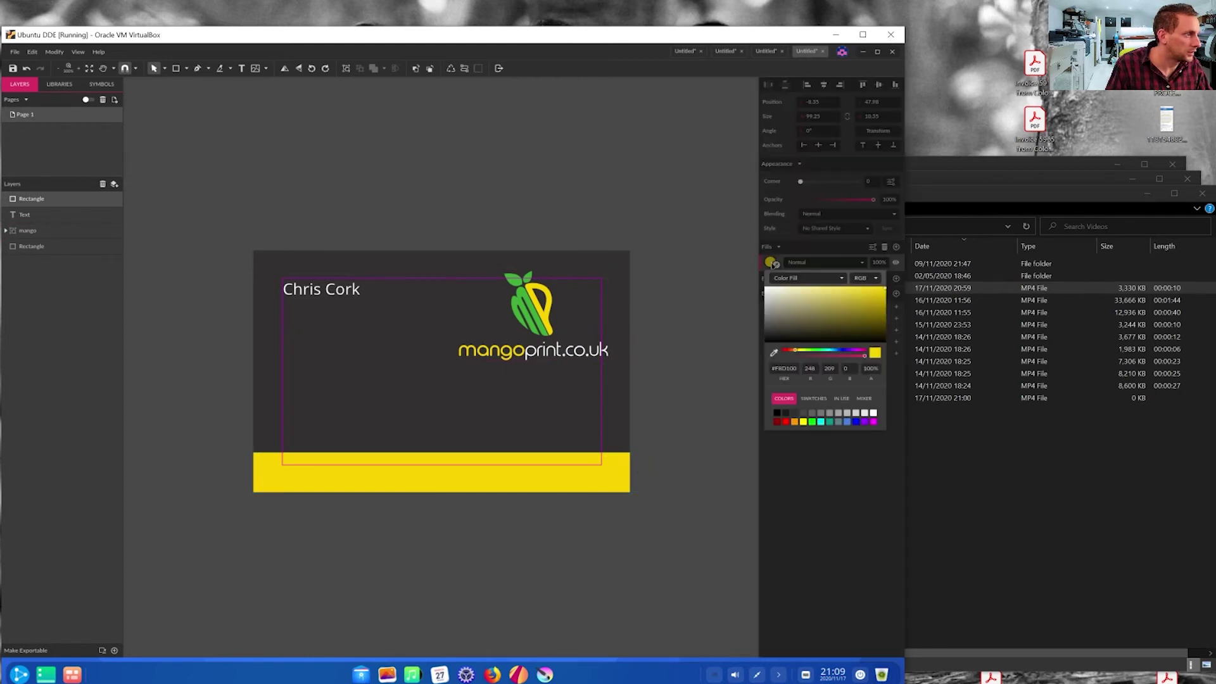
left_click(867, 279)
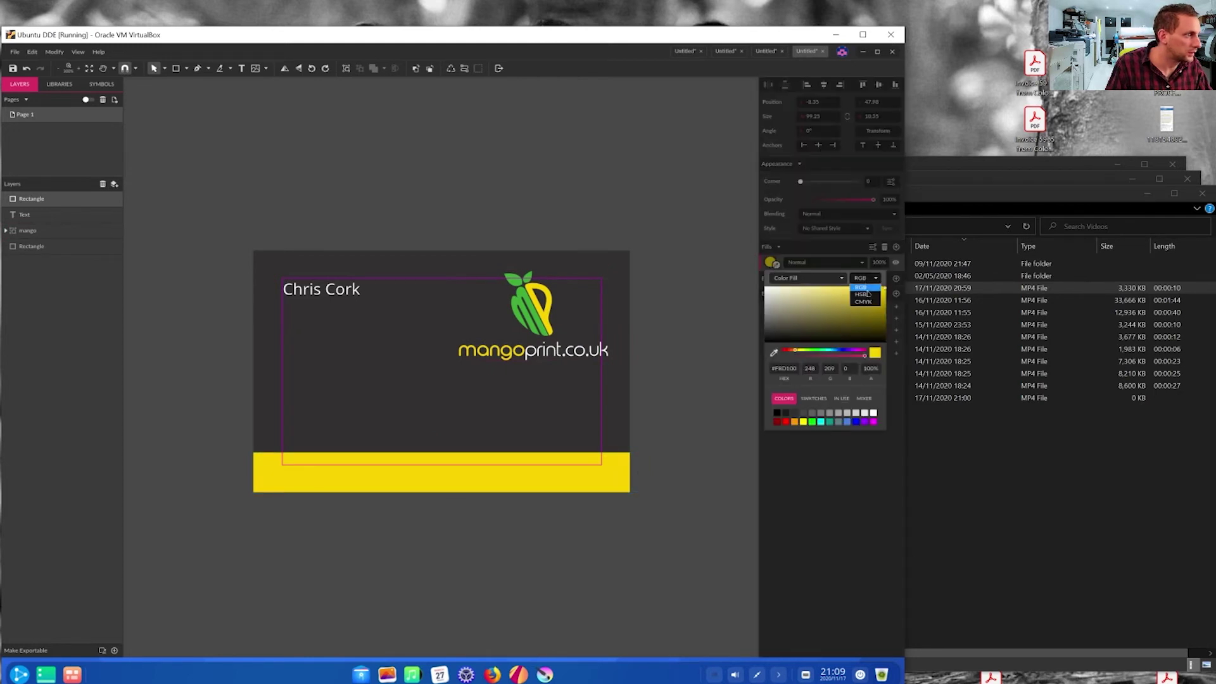
left_click(869, 302)
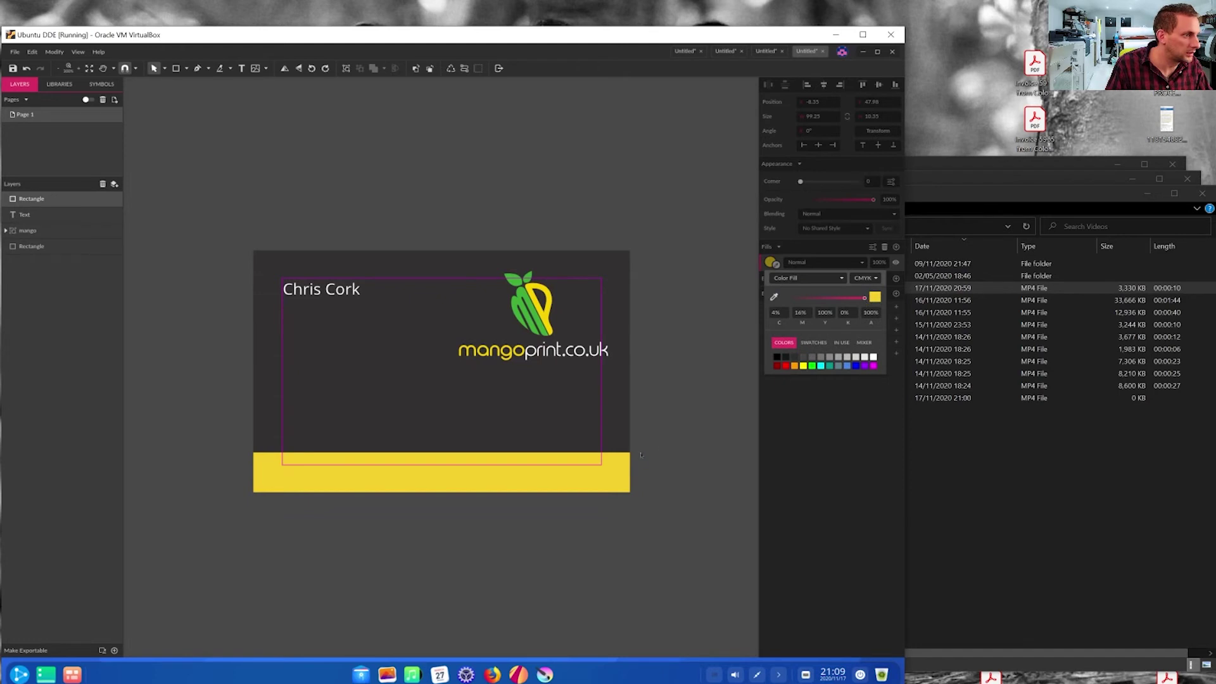
left_click(616, 469)
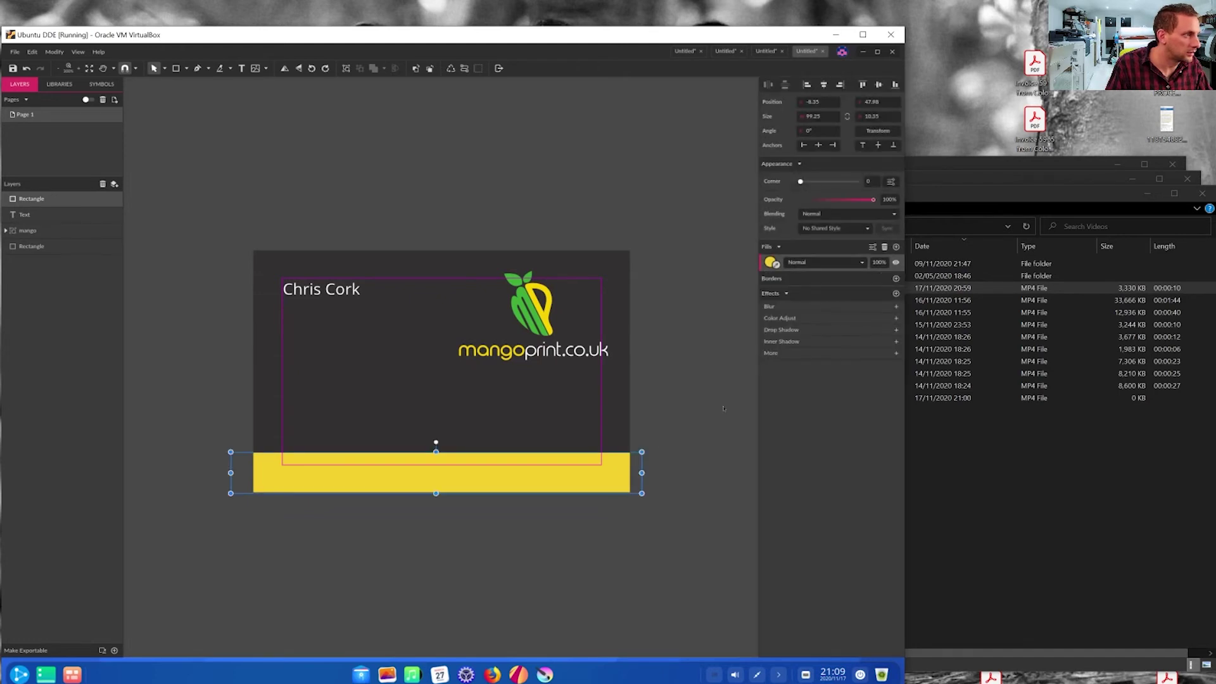
left_click(770, 263)
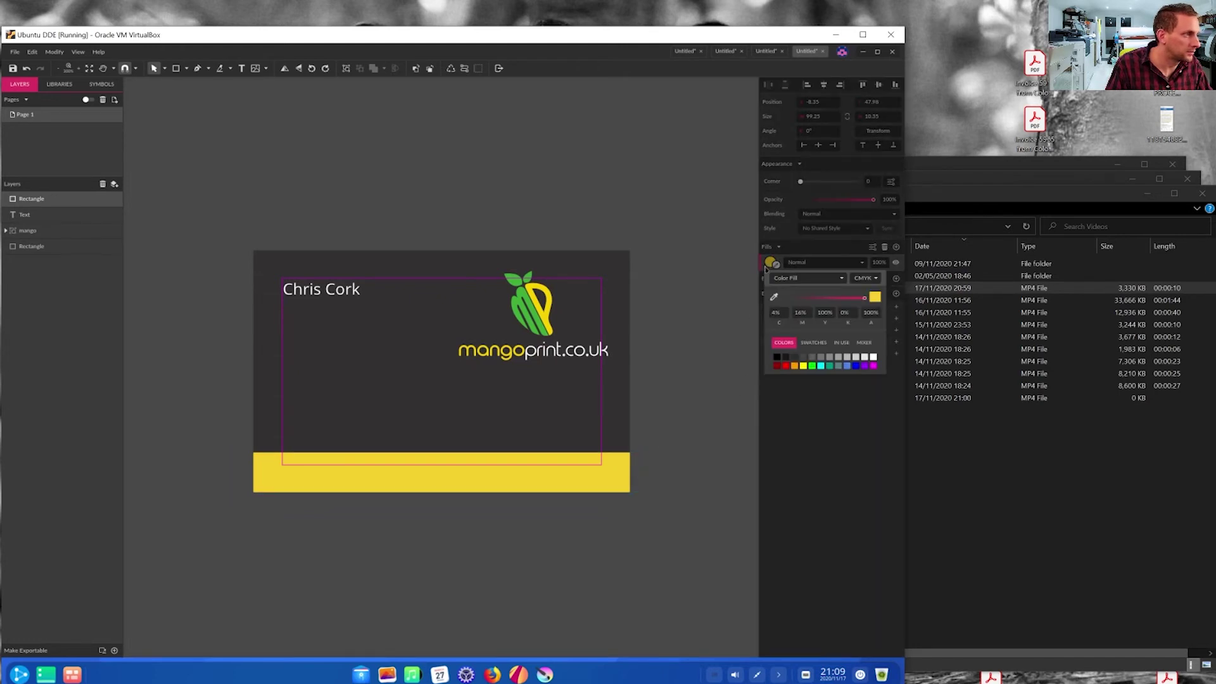
left_click(678, 424)
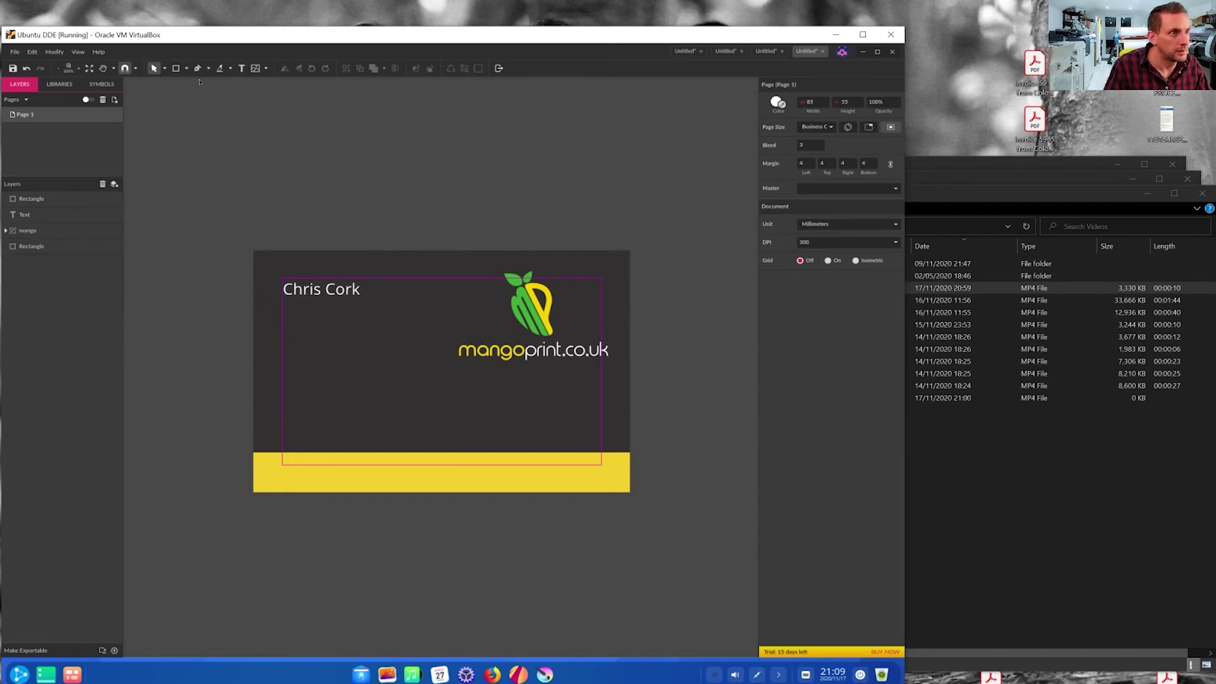
left_click(241, 68)
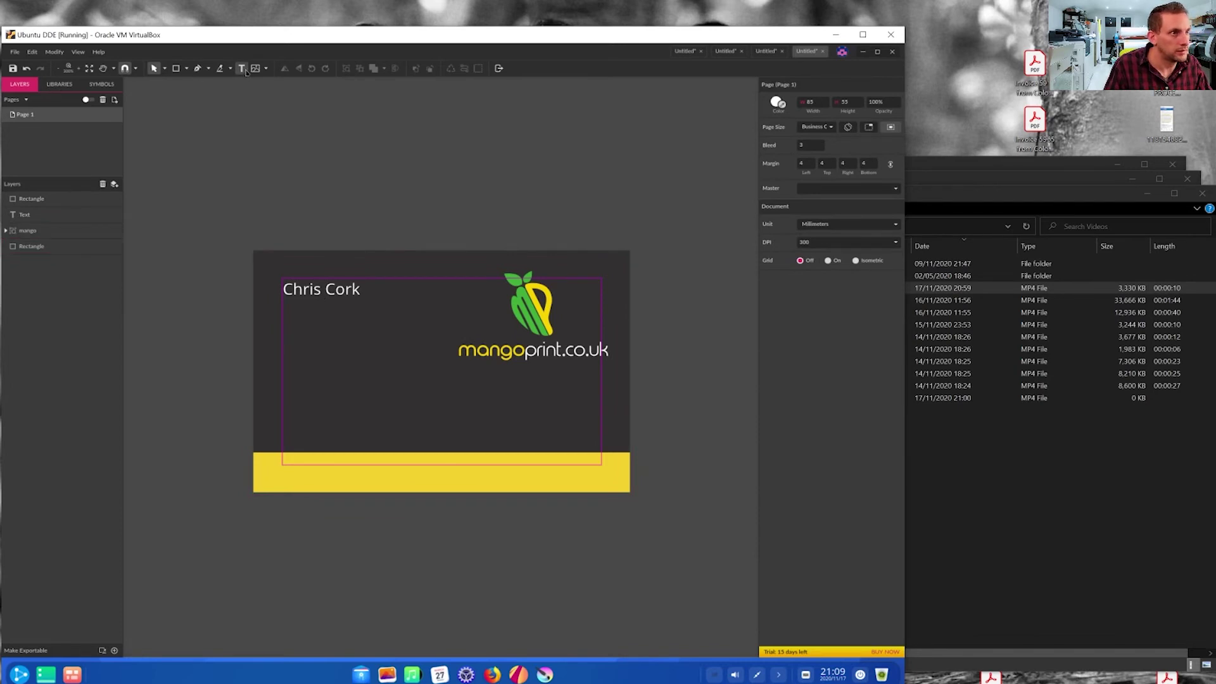
left_click(296, 475)
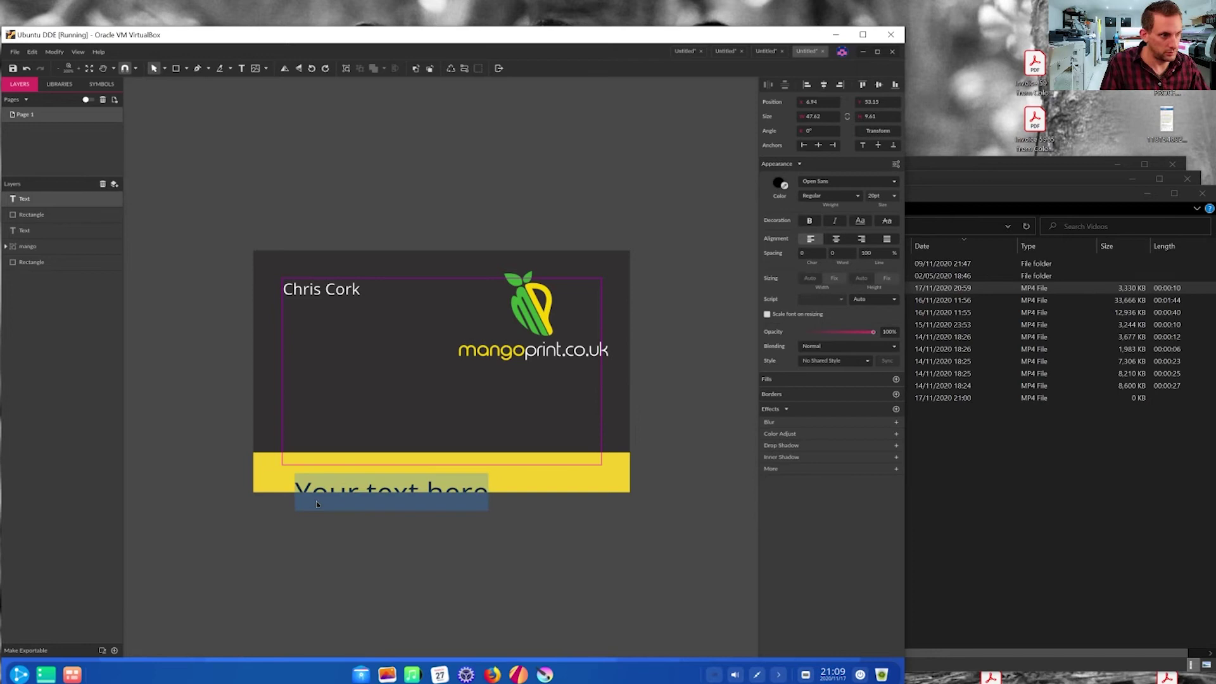
type("www")
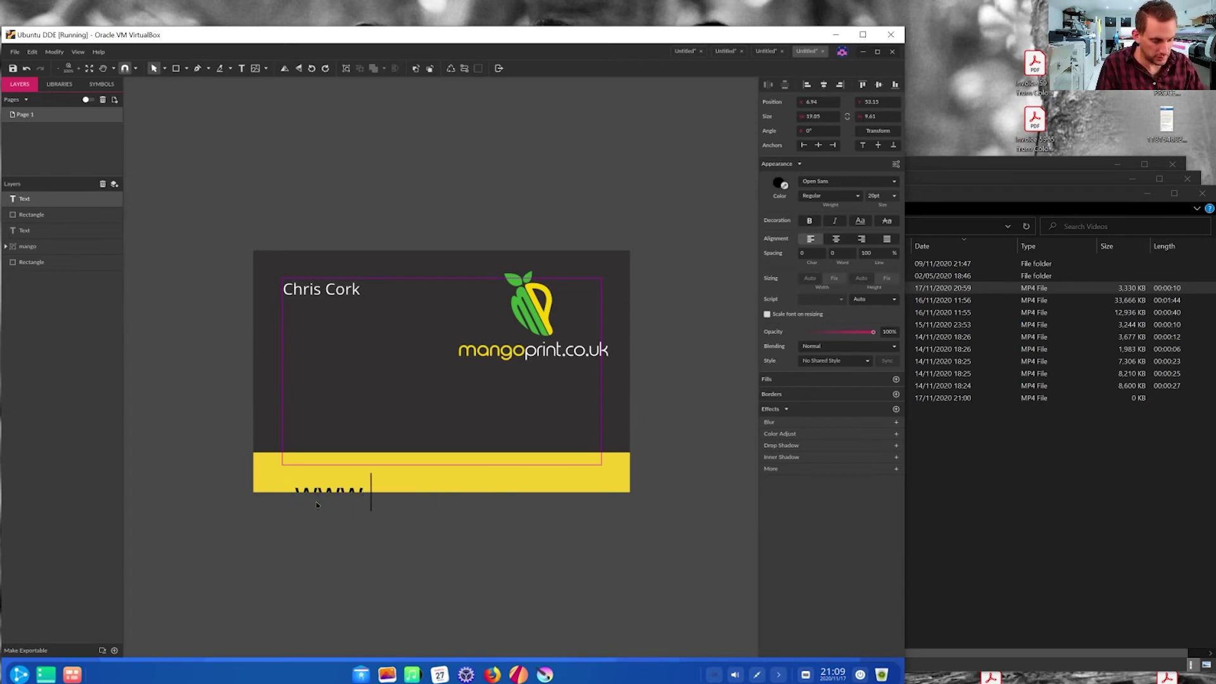
type(".mangoprint.co")
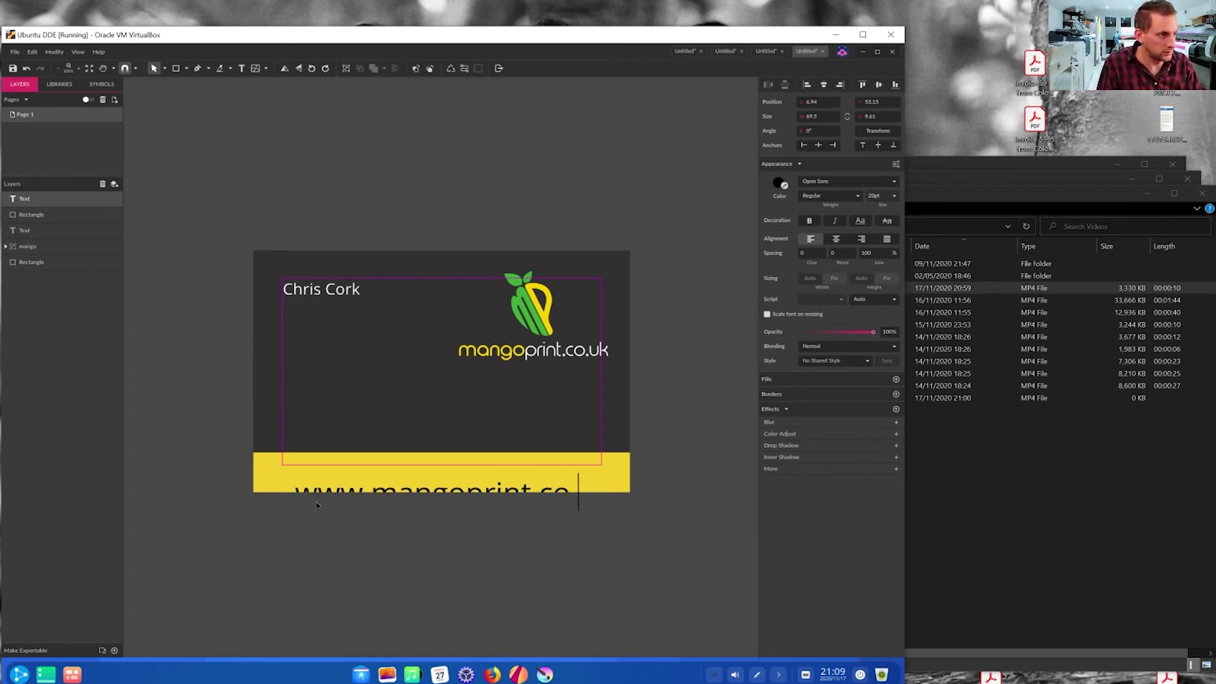
type(".uk")
key("ctrl+a")
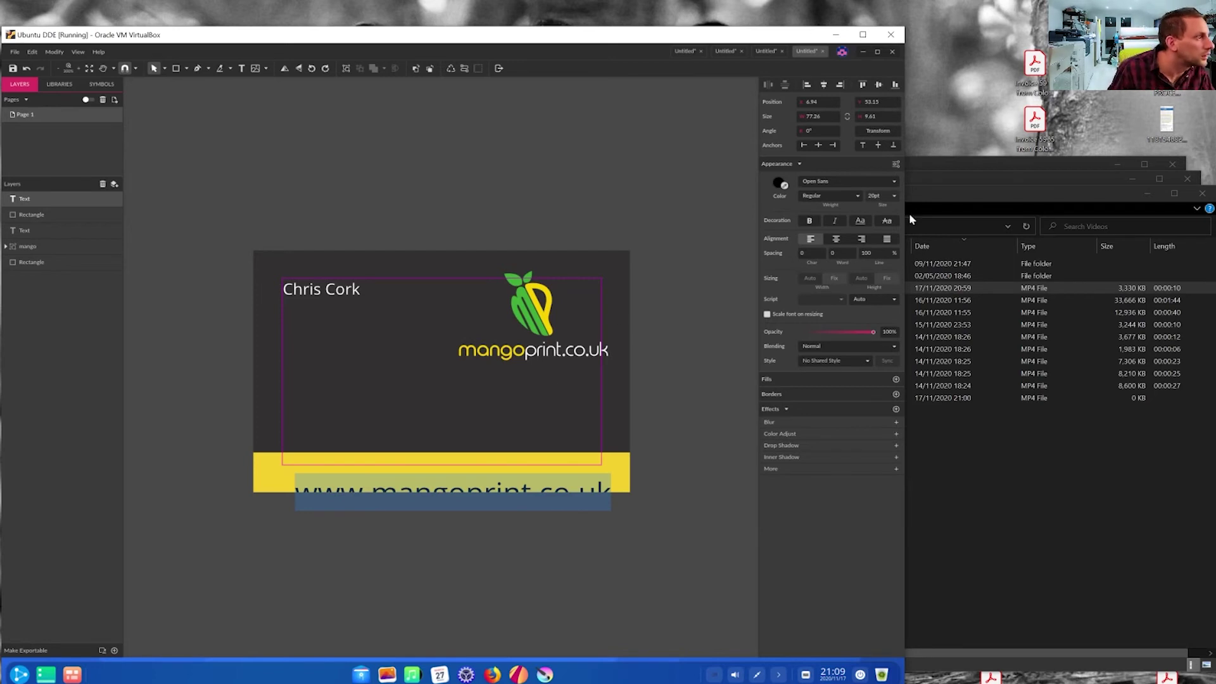
left_click(893, 195)
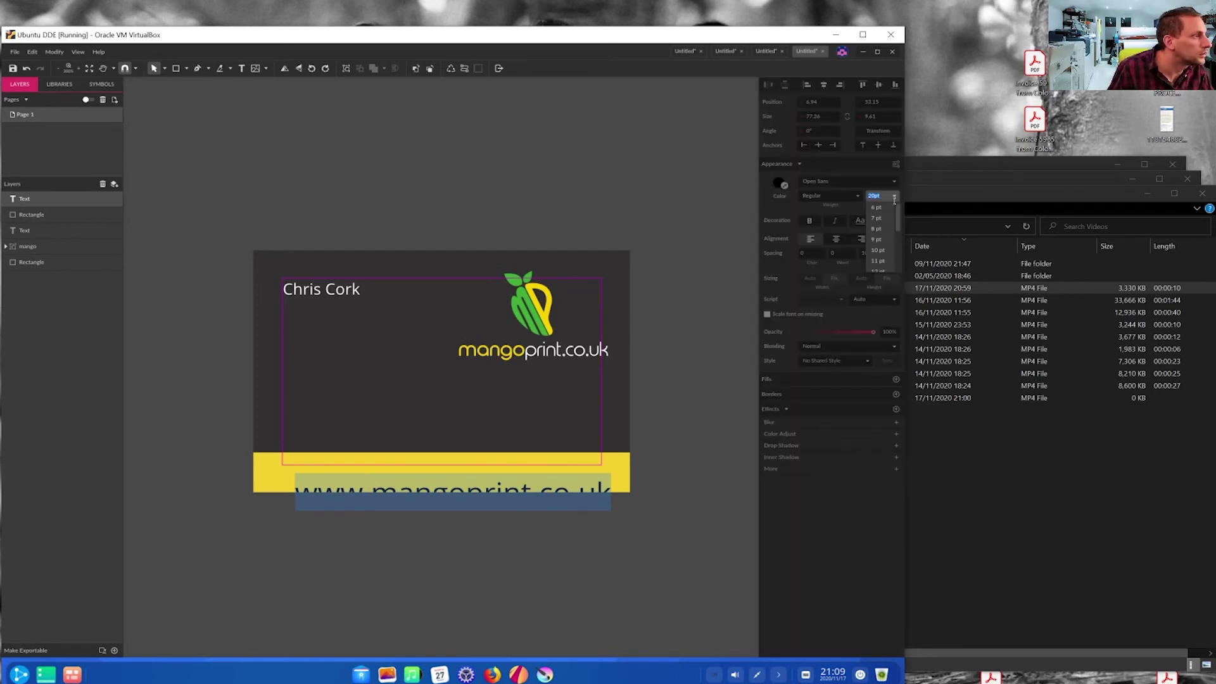
left_click(884, 258)
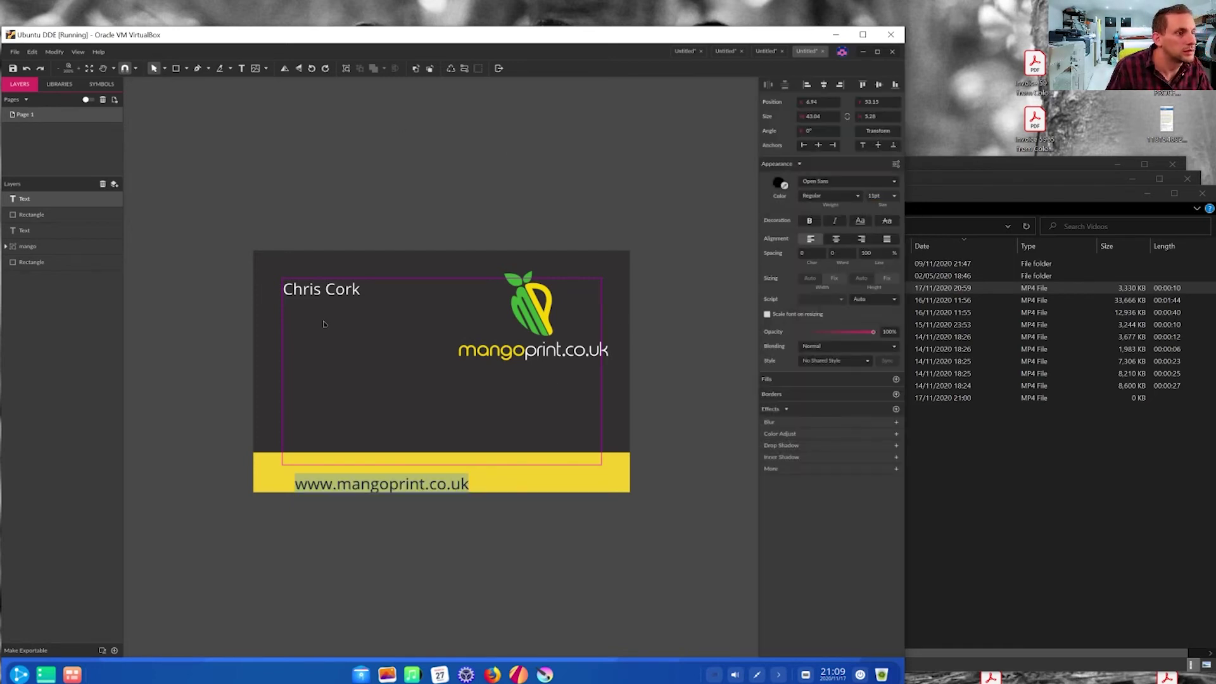
key("Escape")
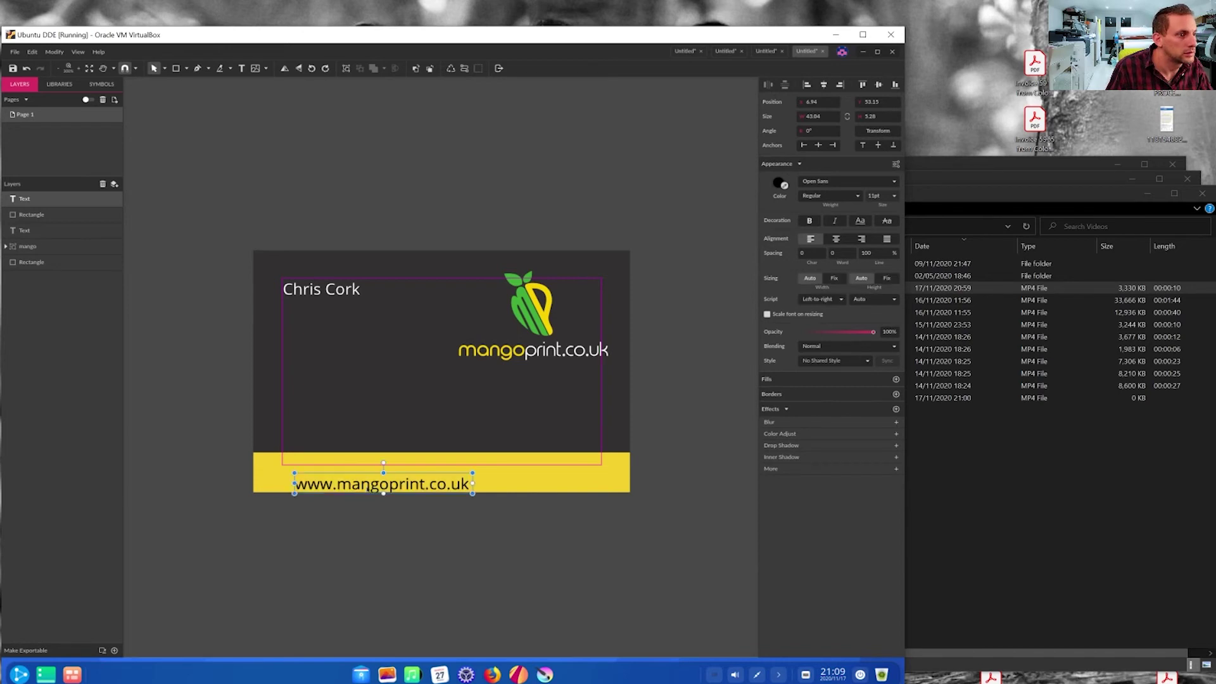
left_click_drag(368, 489, 484, 472)
left_click(226, 140)
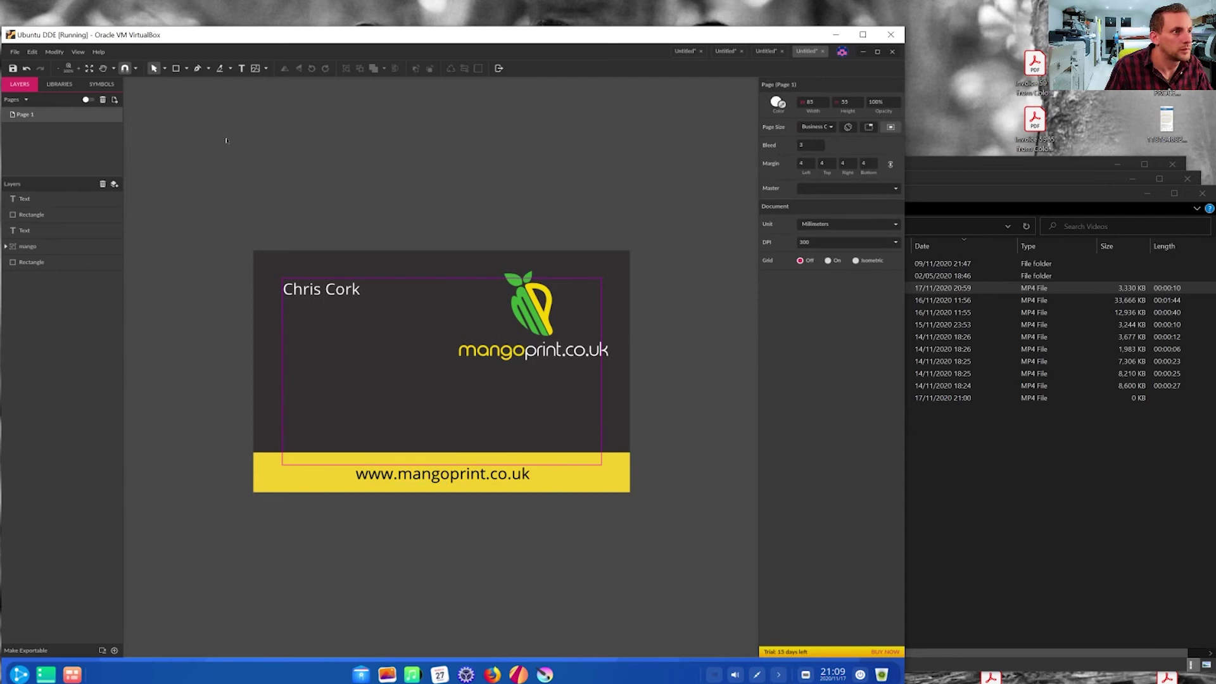
- Add the phone number line above the footer in white 10 pt text
left_click(242, 69)
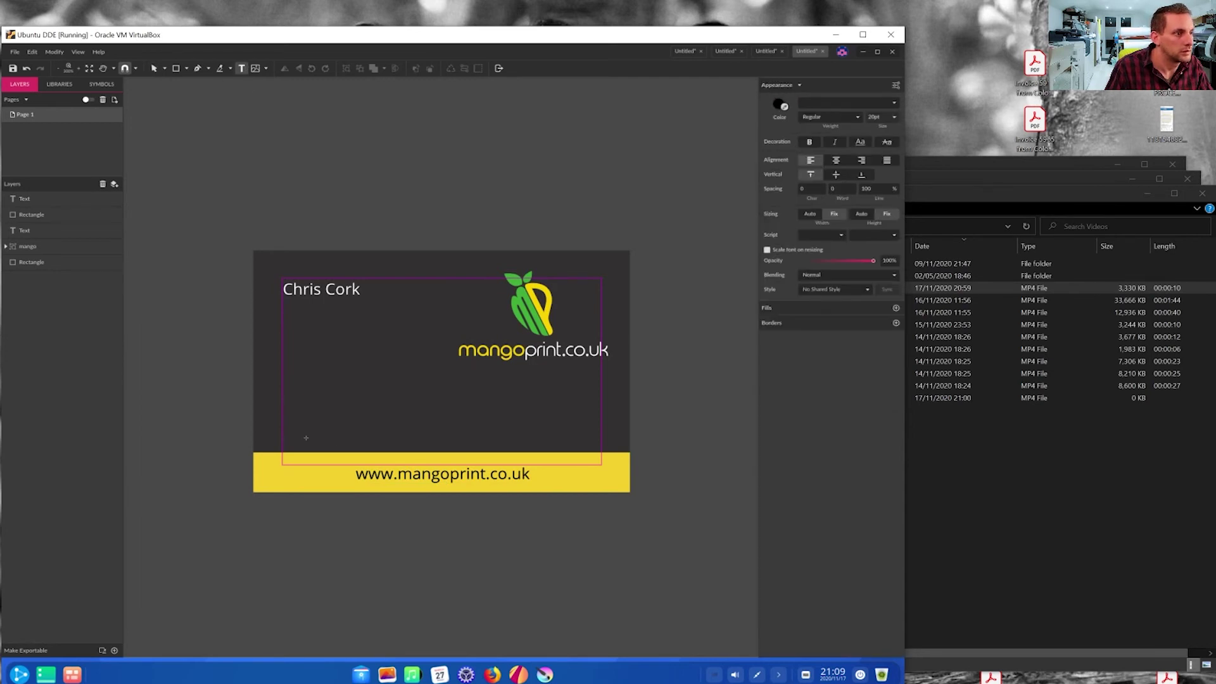
left_click(290, 404)
type("T")
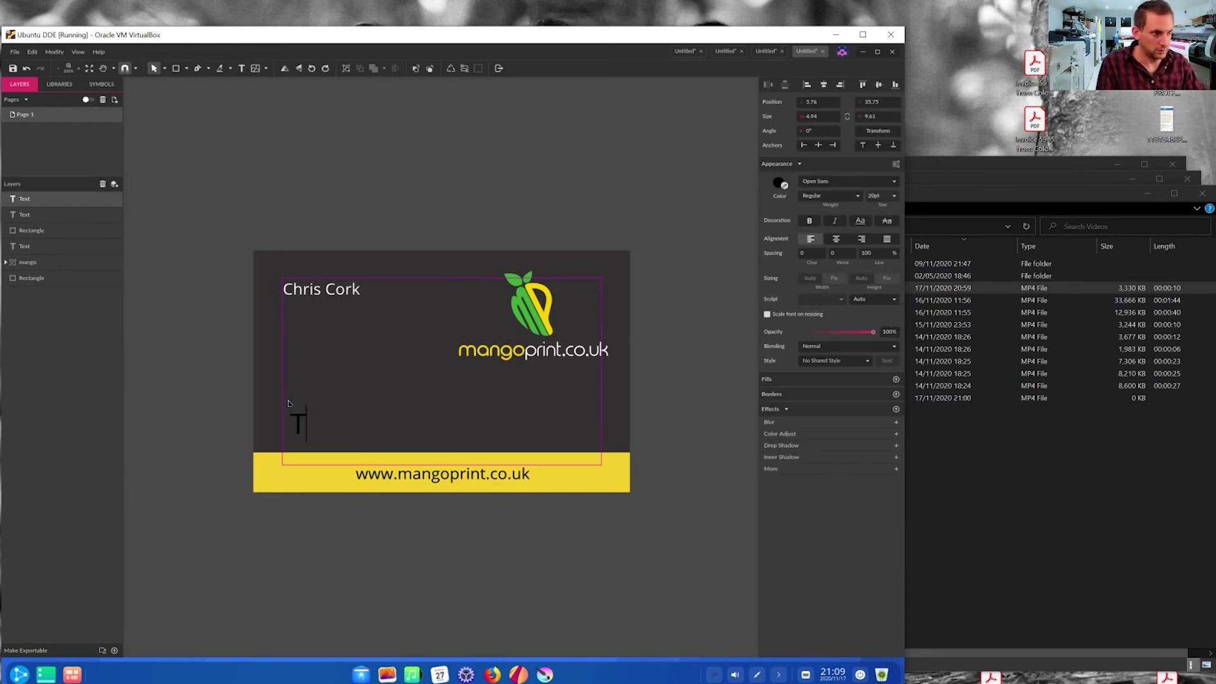
type(": ")
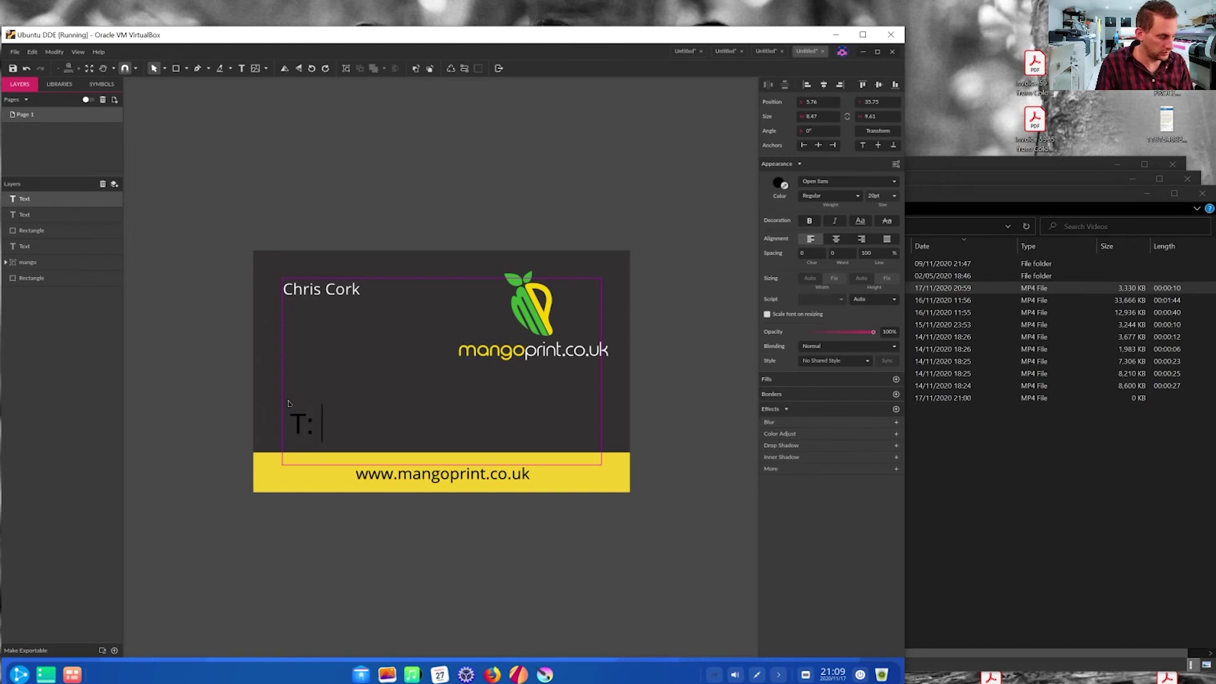
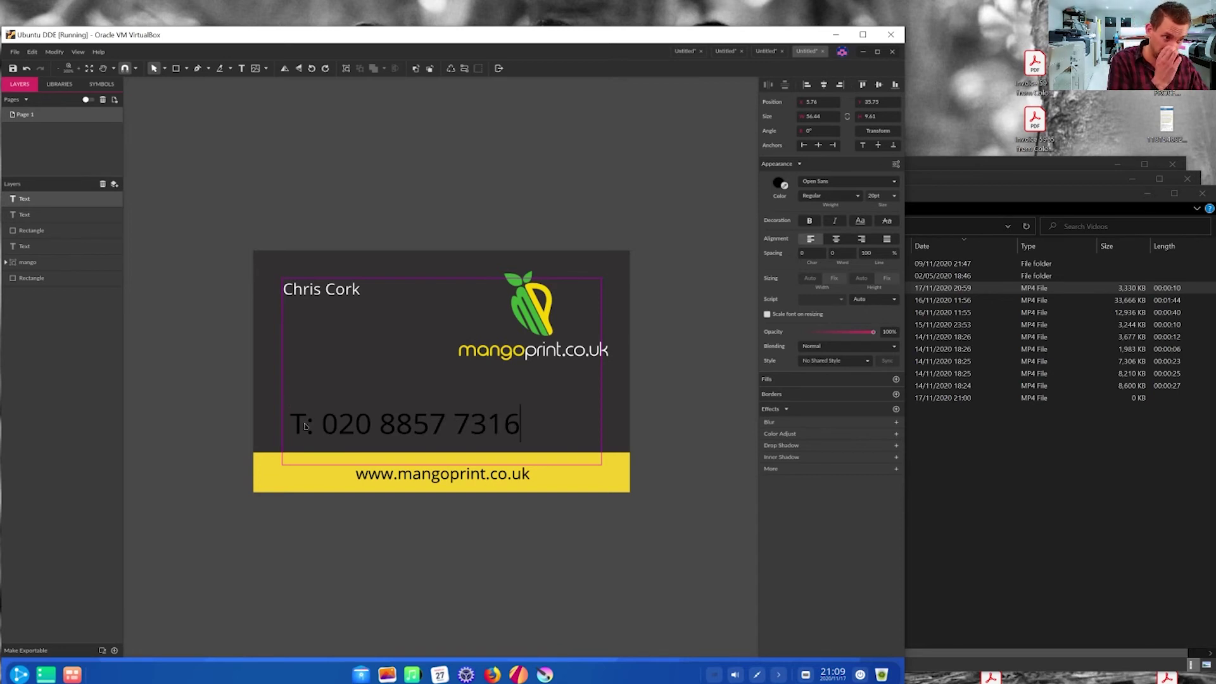
left_click_drag(289, 414, 491, 411)
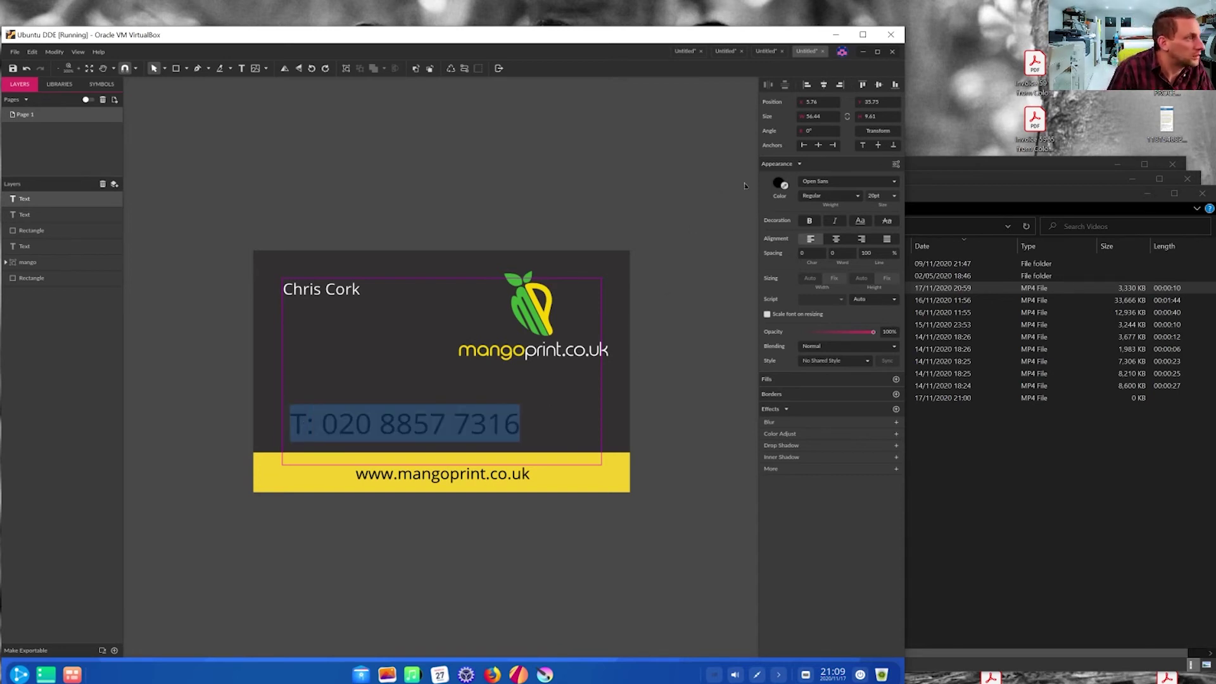
left_click(781, 184)
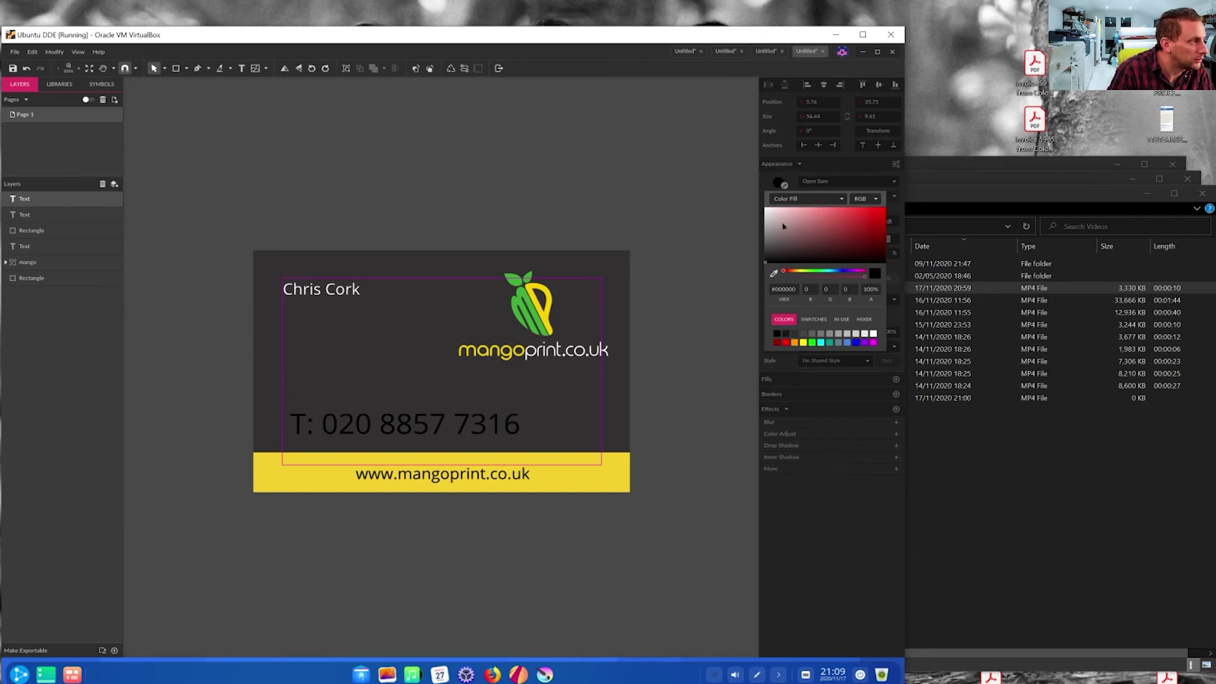
left_click_drag(783, 227, 765, 209)
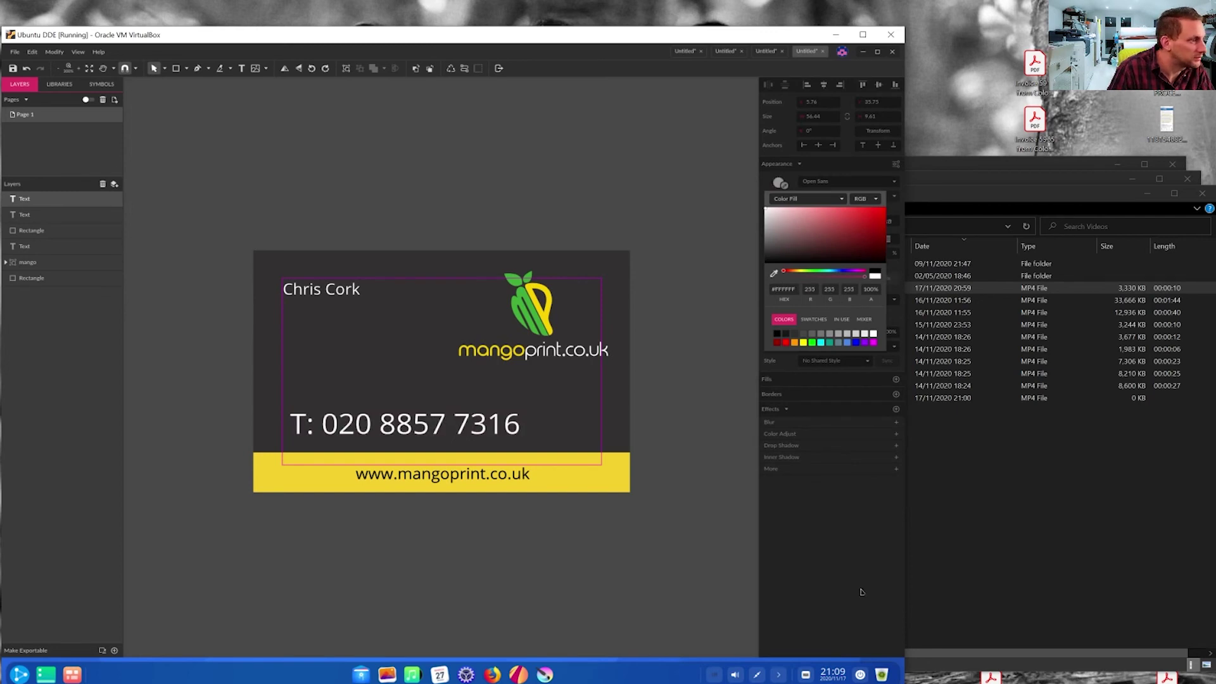
left_click(842, 530)
left_click(893, 196)
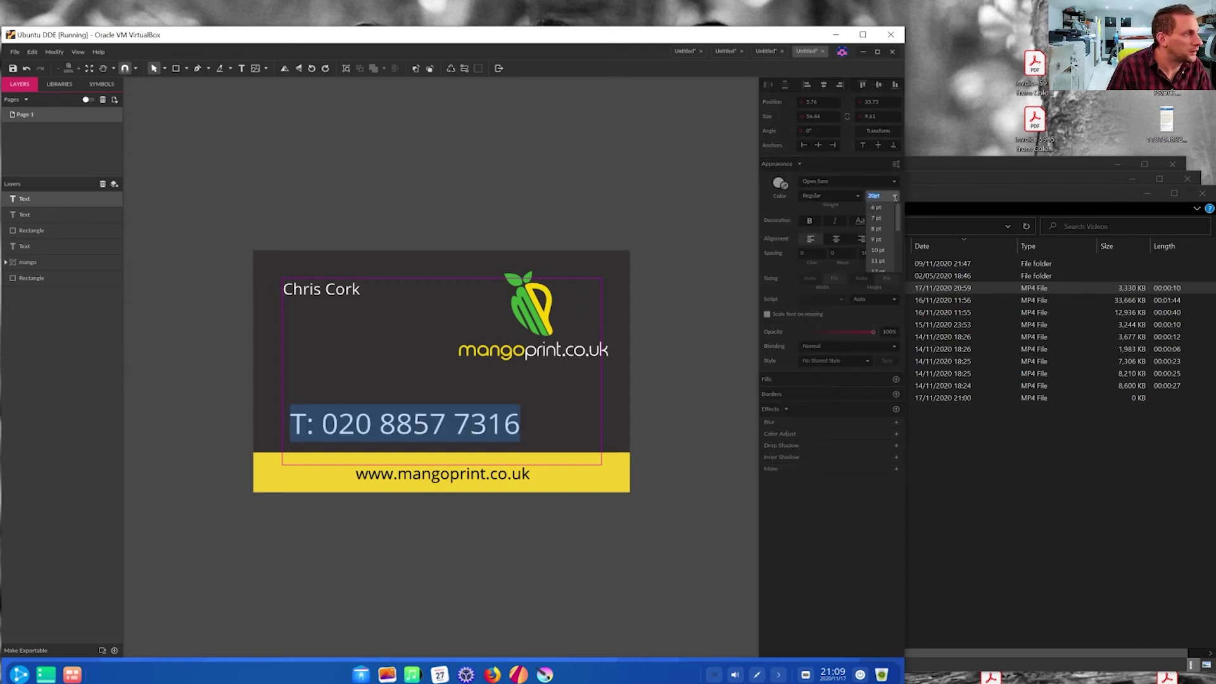
left_click(882, 250)
- Add the e-mail address as a second line and align the contact block to the left margin
left_click(376, 416)
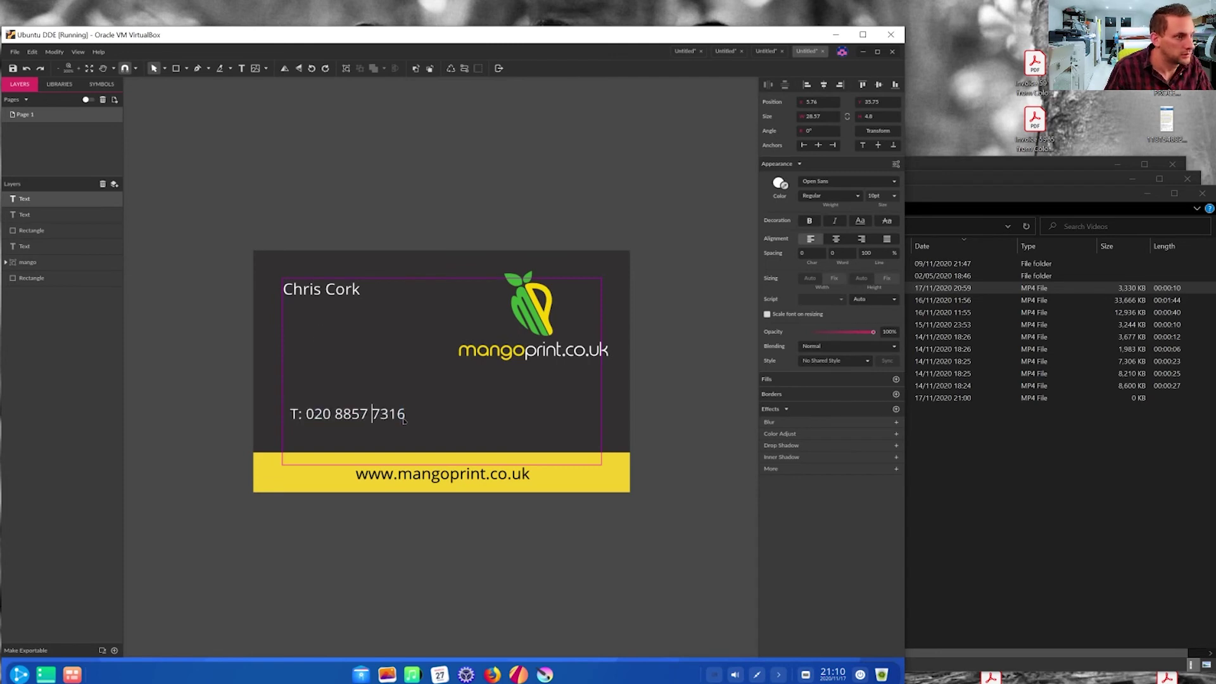
left_click(407, 417)
key("Return")
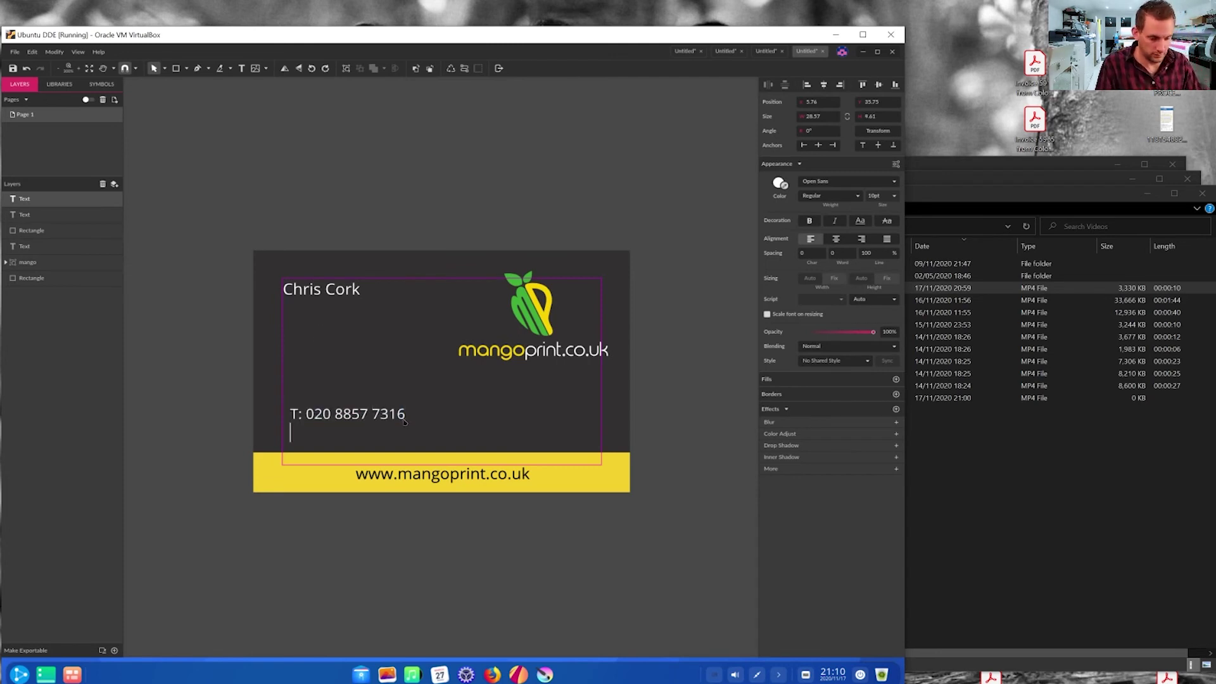
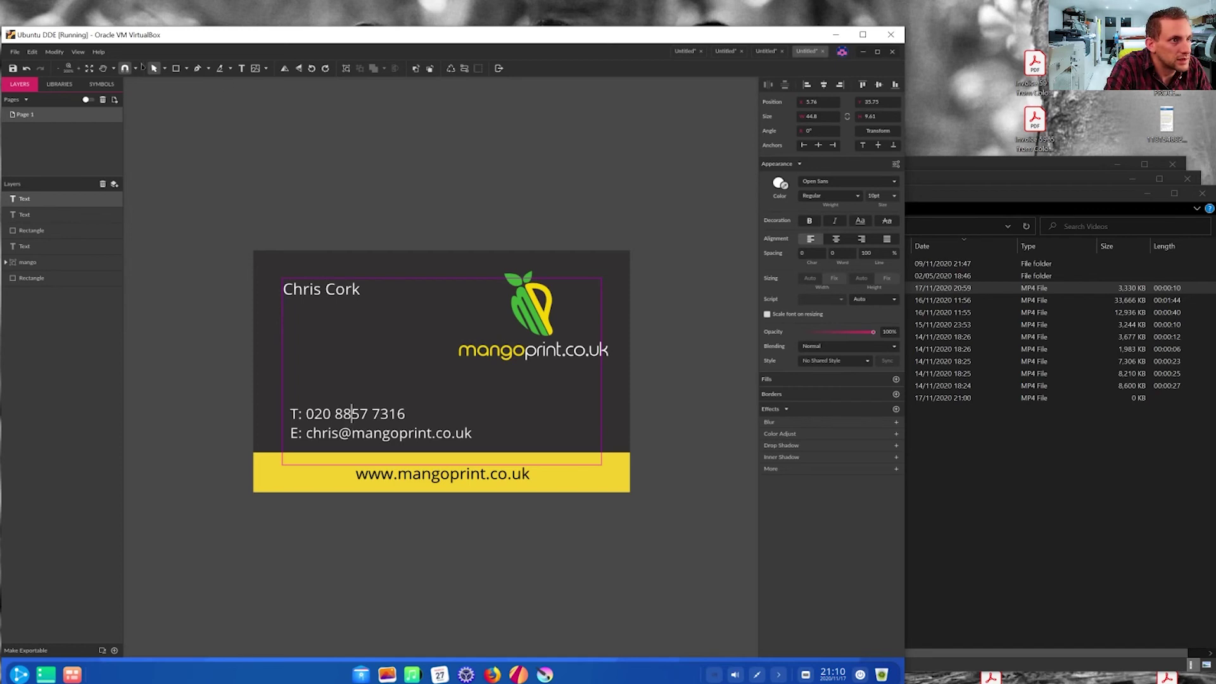
key("Escape")
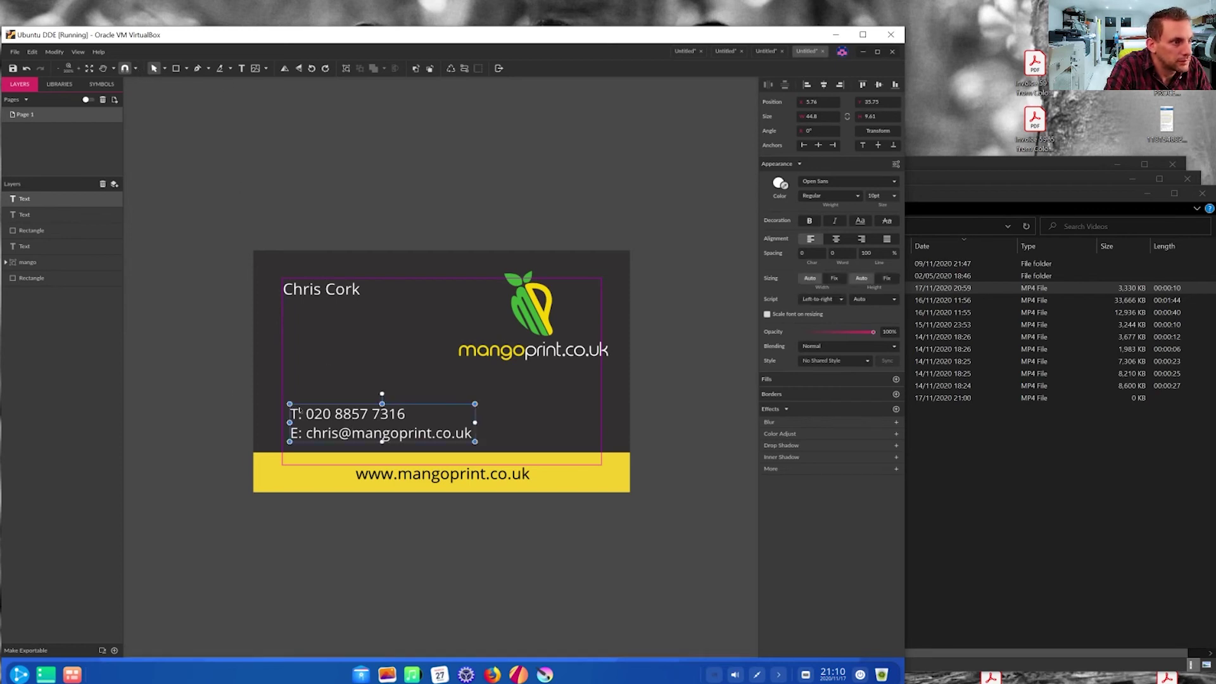
left_click_drag(317, 416, 309, 414)
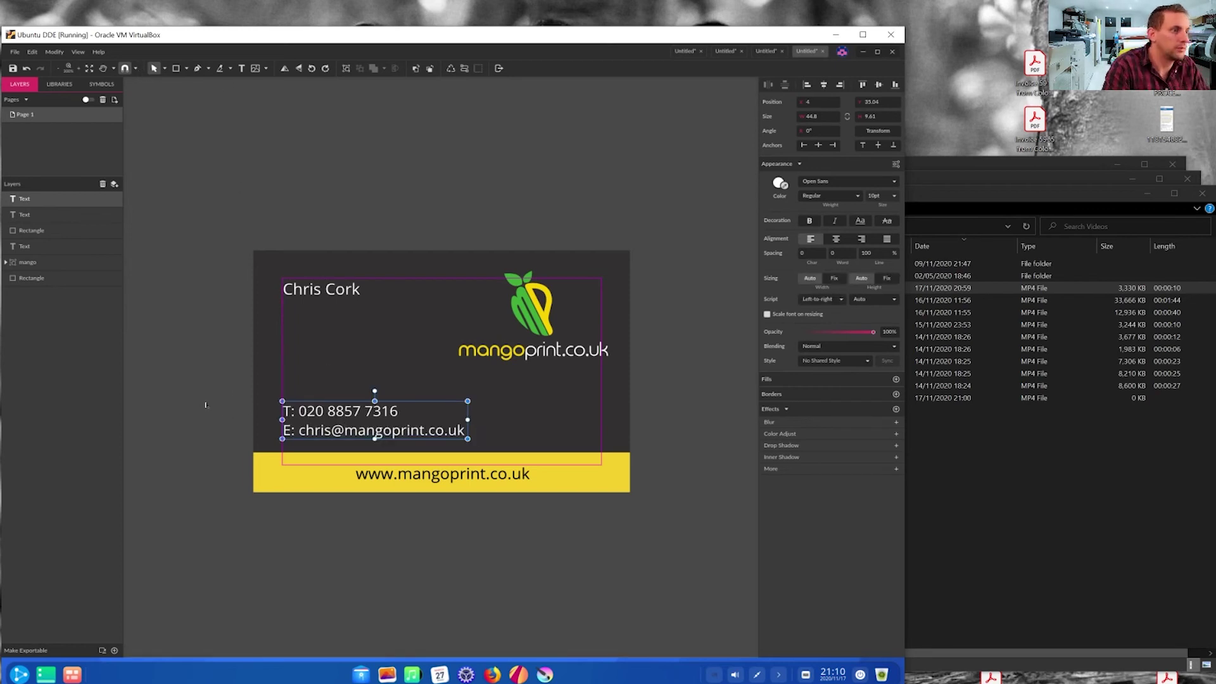
left_click(208, 399)
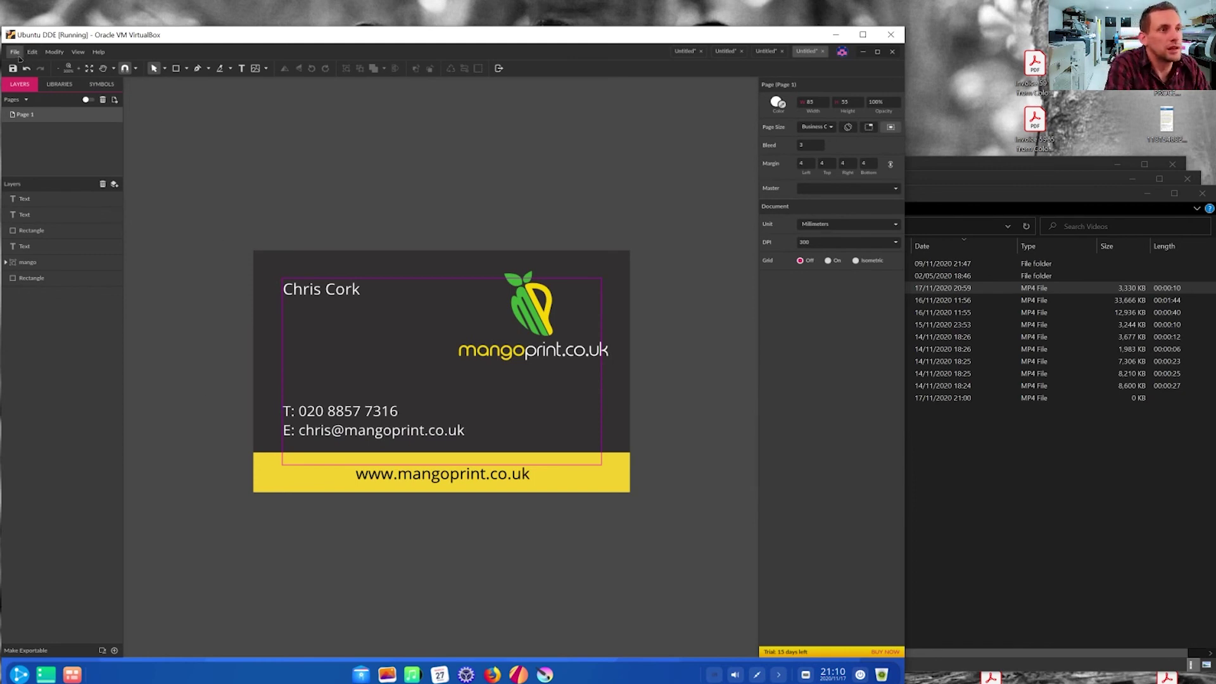
- Export the business card from the File menu as a PDF Document at 300 dpi
left_click(18, 55)
mouse_move(95, 222)
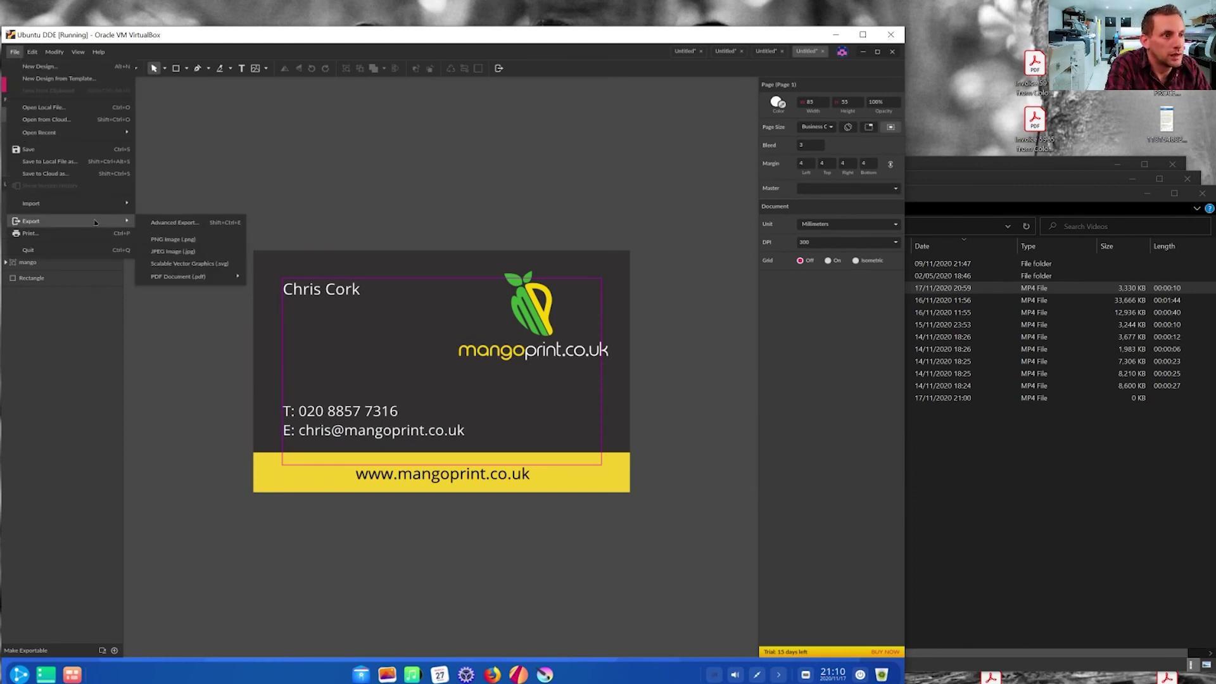
mouse_move(197, 281)
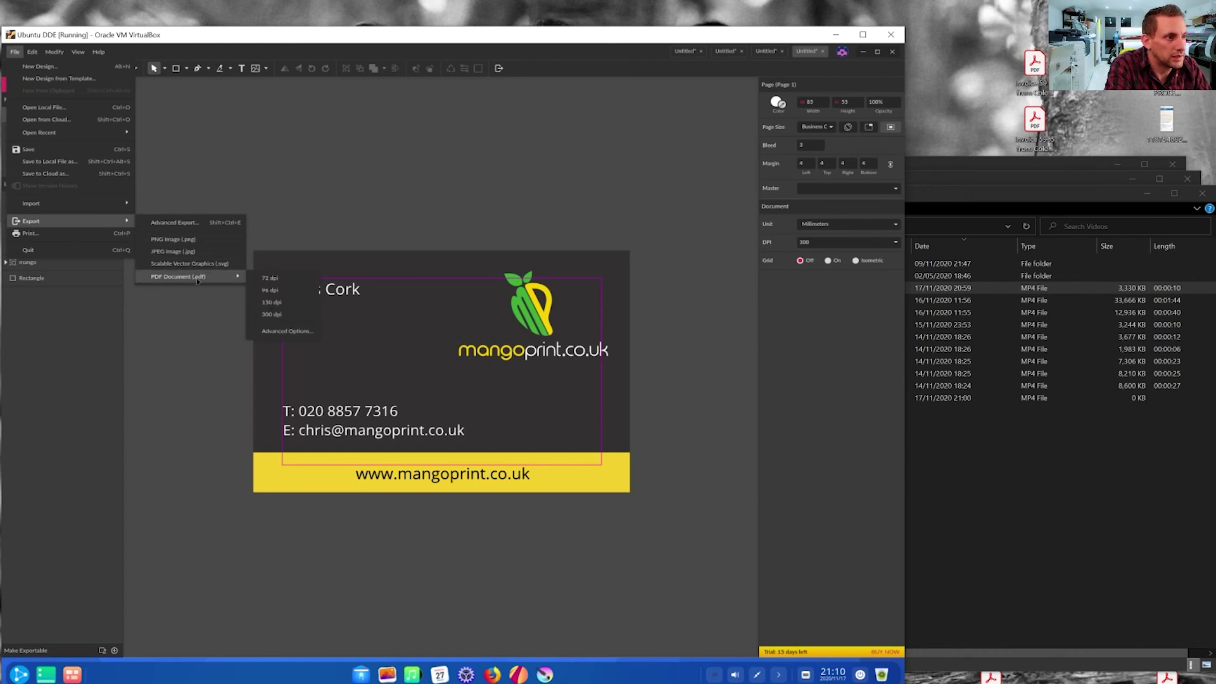
left_click(295, 316)
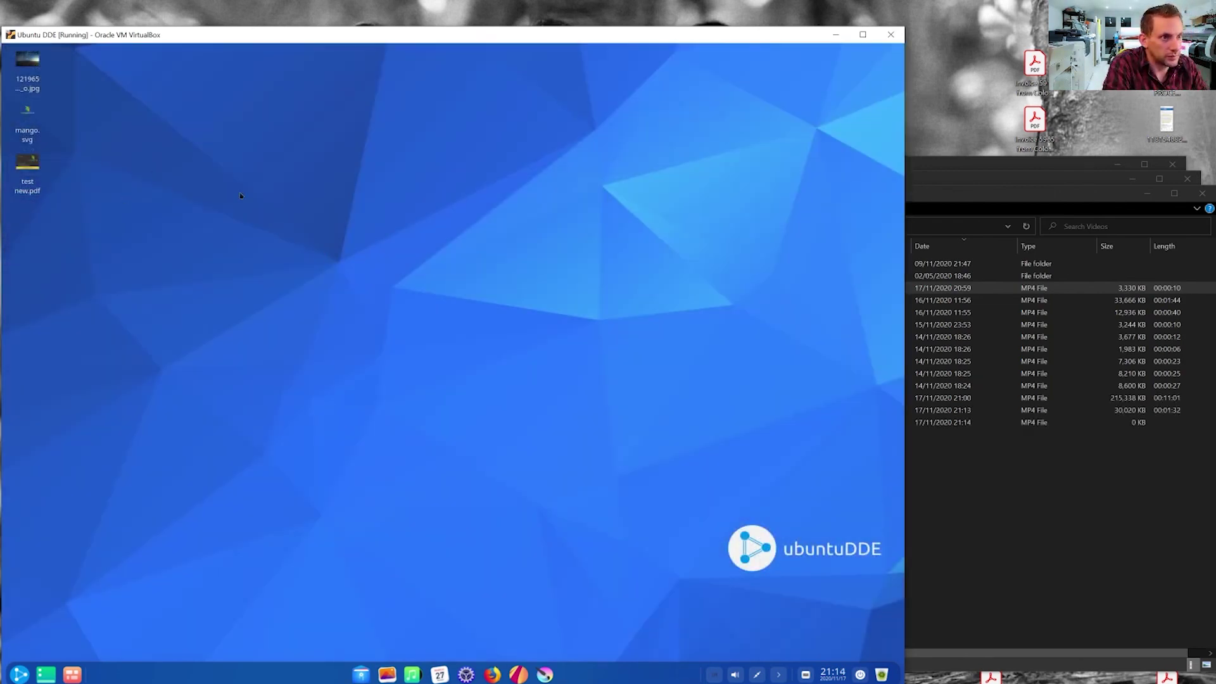
- Open test new.pdf from the desktop in LibreOffice Draw and scroll to inspect the card
left_click(35, 165)
double_click(35, 165)
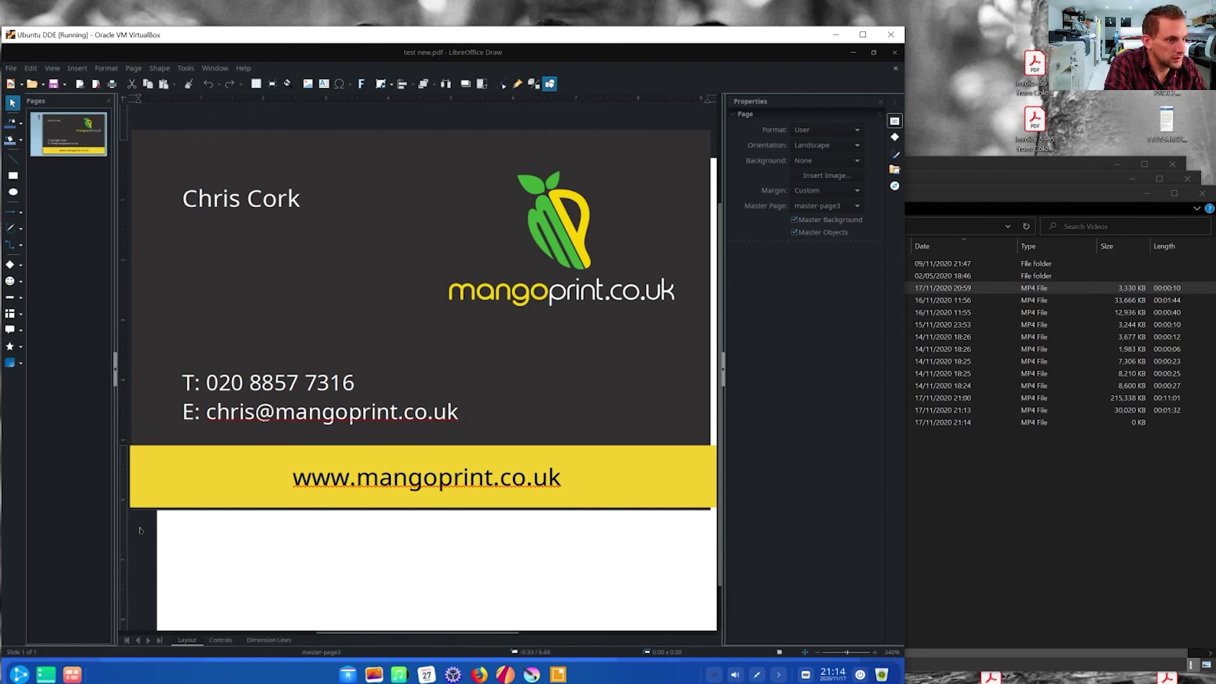
scroll(624, 236, "up", 3)
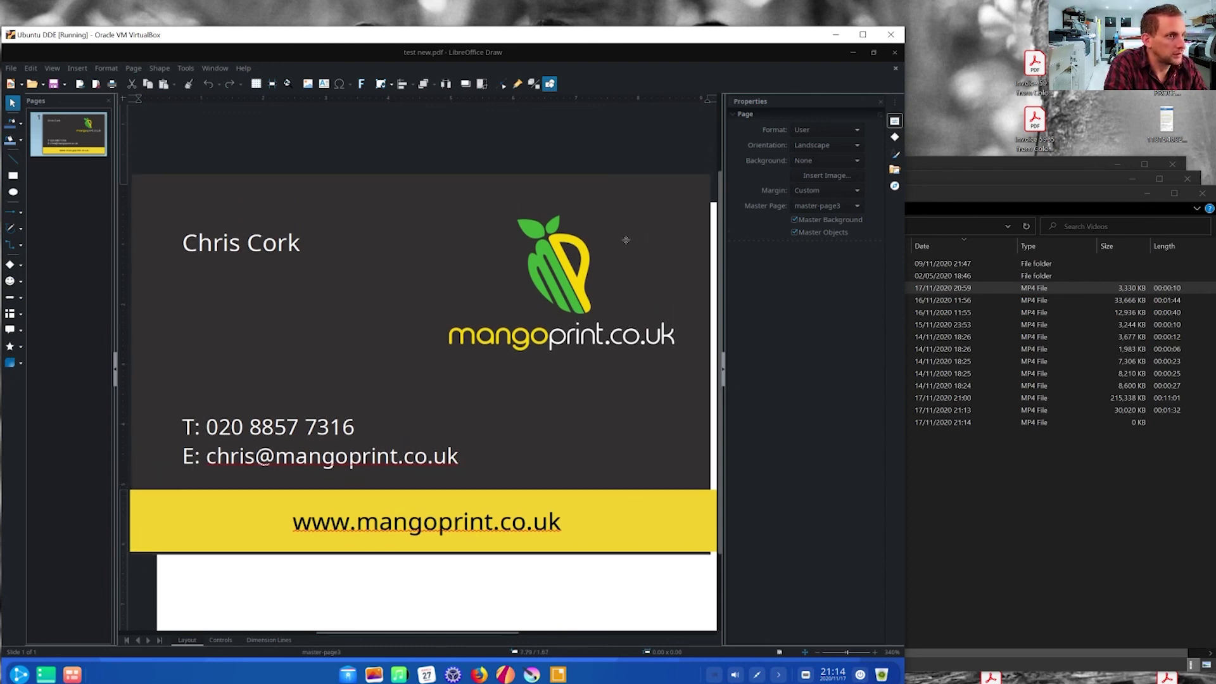